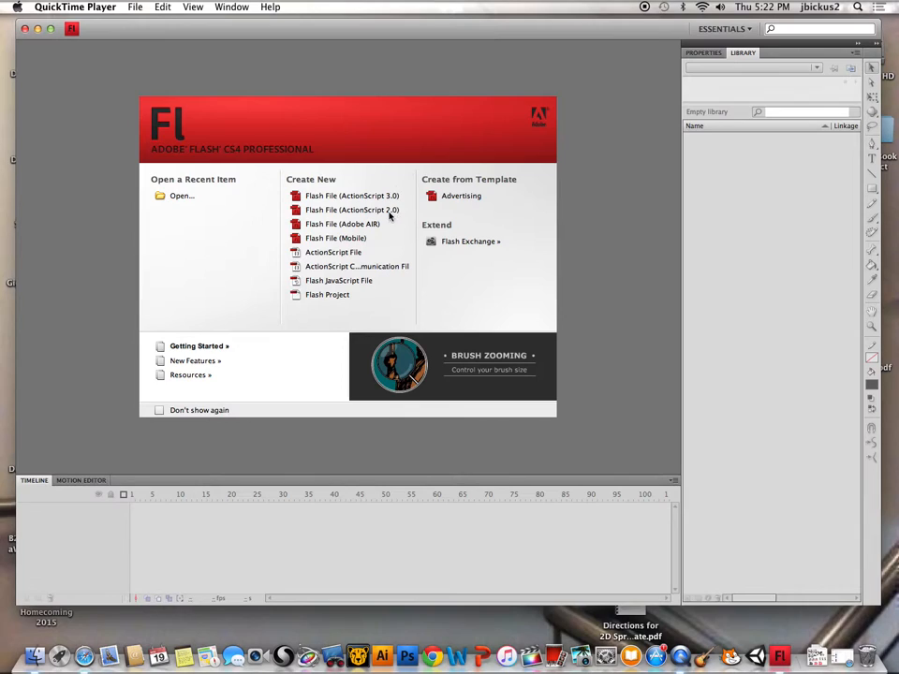
Create a new ActionScript 2.0 Flash file and set its frame rate to 12 fps
click(344, 211)
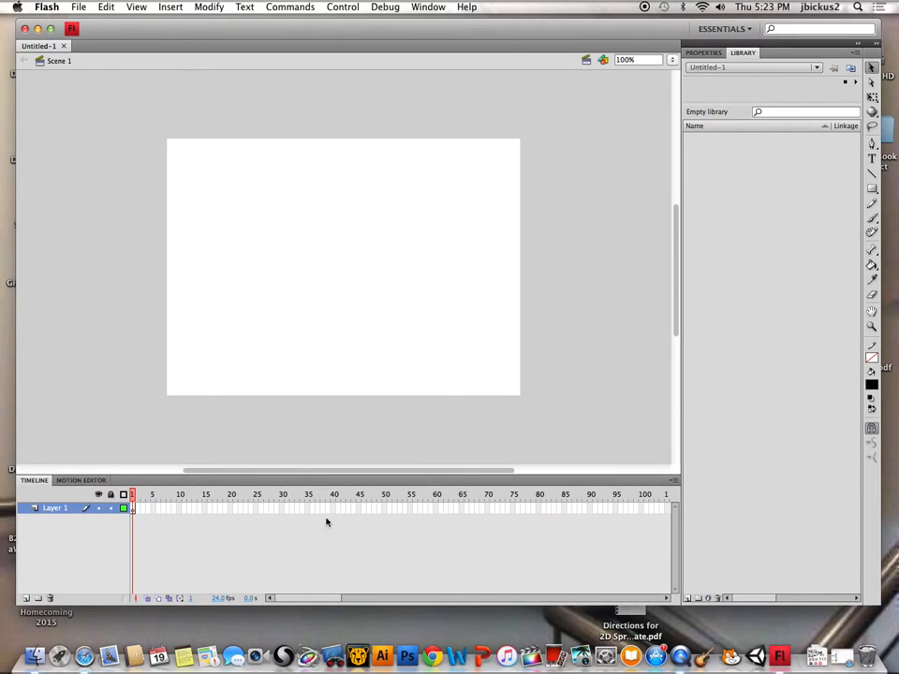
click(225, 599)
text(12)
key(Return)
scroll(626, 377, up, 2)
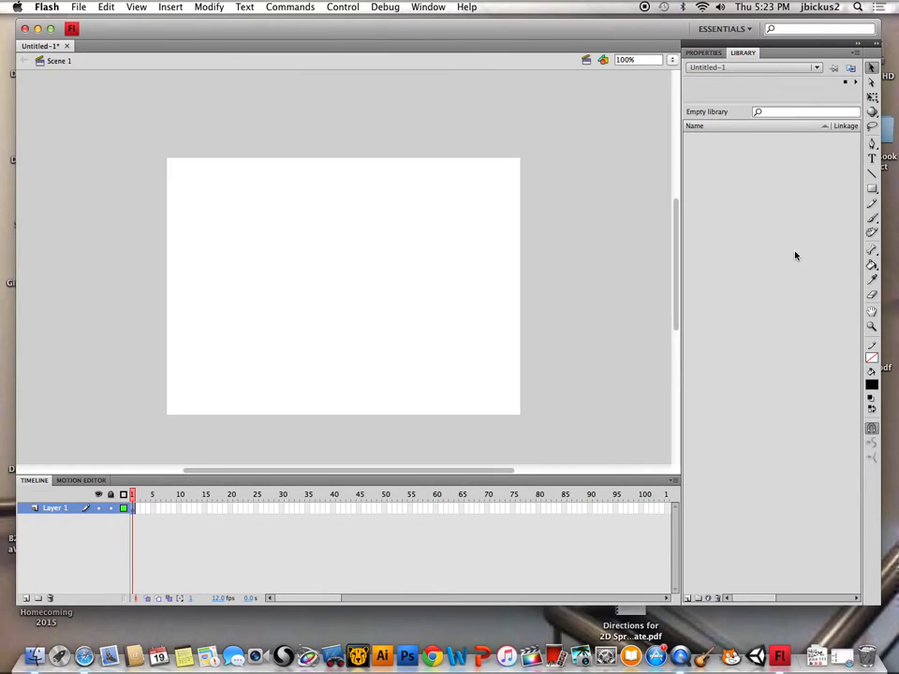
Draw a rectangle slightly larger than the stage on Layer 1 and fill it with bright green
key(r)
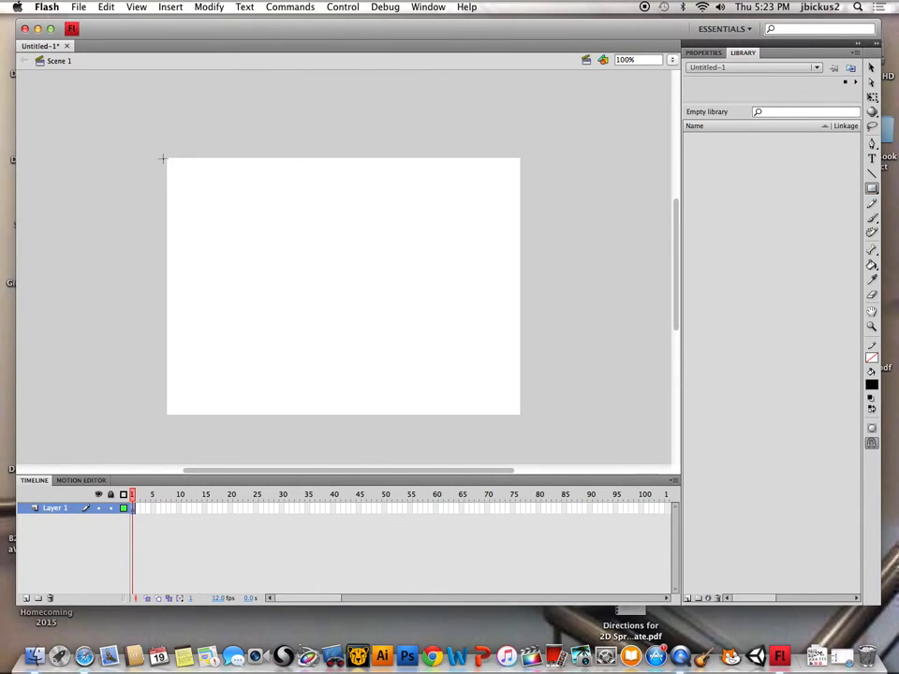
drag(150, 149, 529, 424)
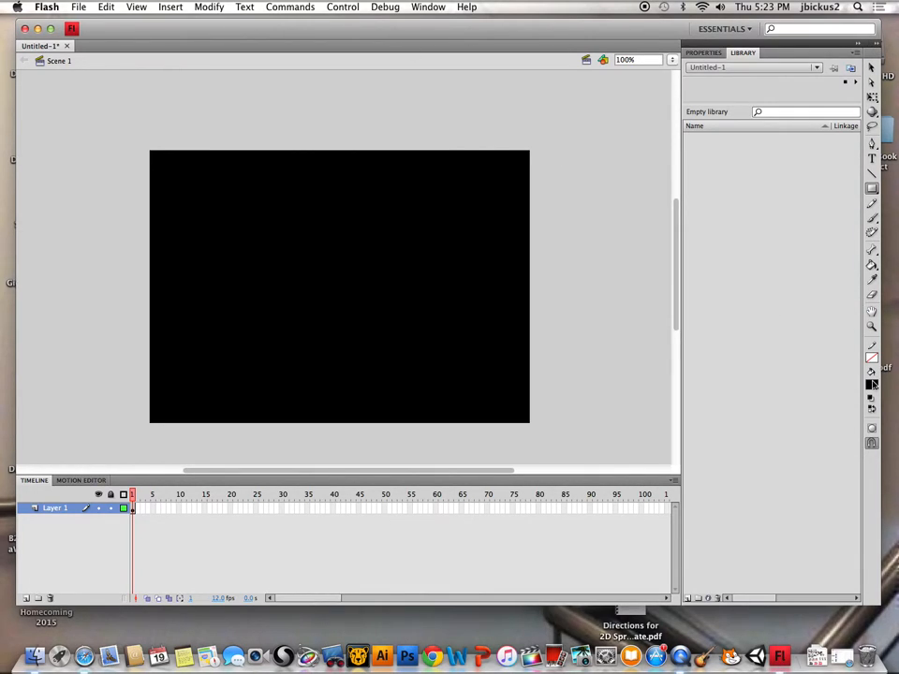
click(872, 384)
click(698, 483)
click(872, 266)
click(273, 267)
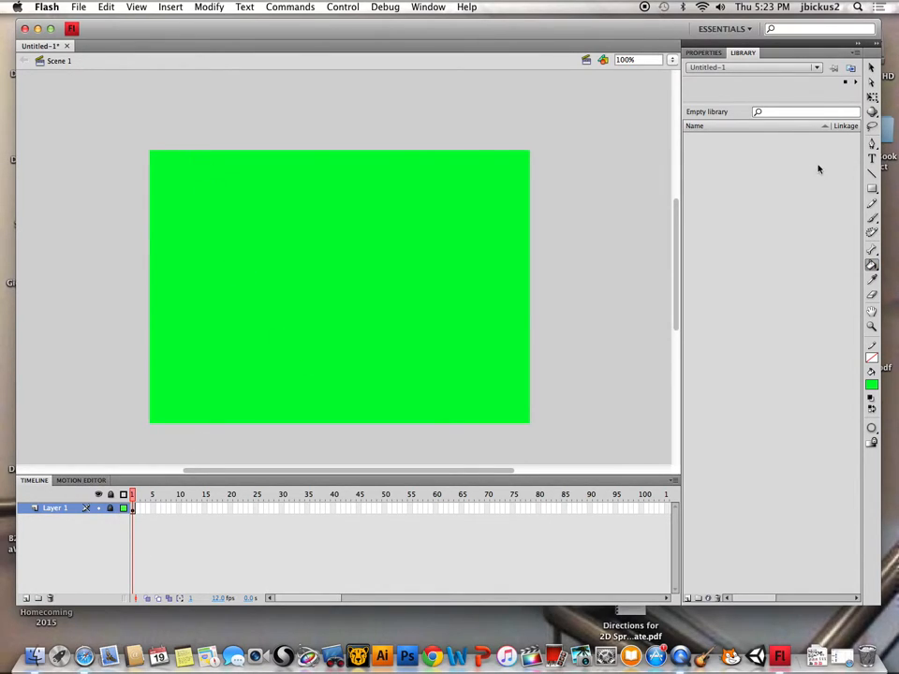
Unlock Layer 1, resize the green rectangle to cover the stage exactly, and add a new layer above it
click(870, 69)
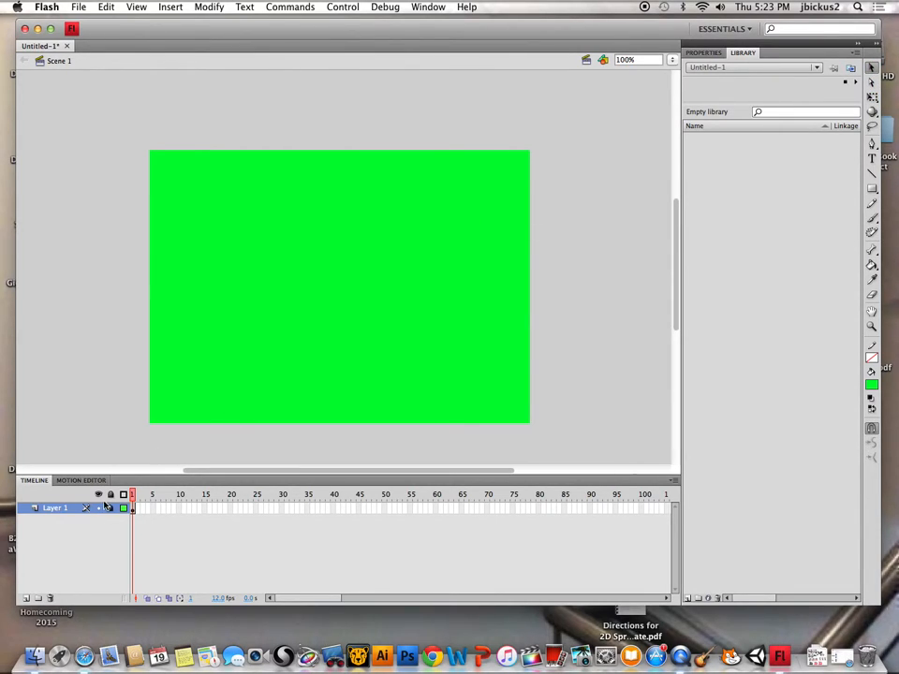
click(105, 507)
click(107, 507)
drag(497, 253, 421, 247)
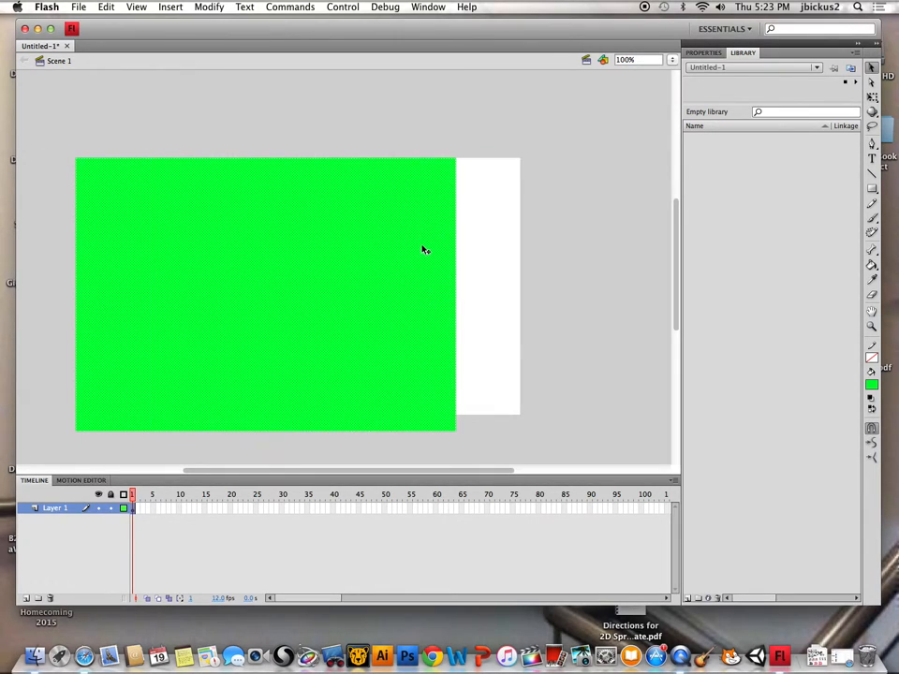
click(873, 98)
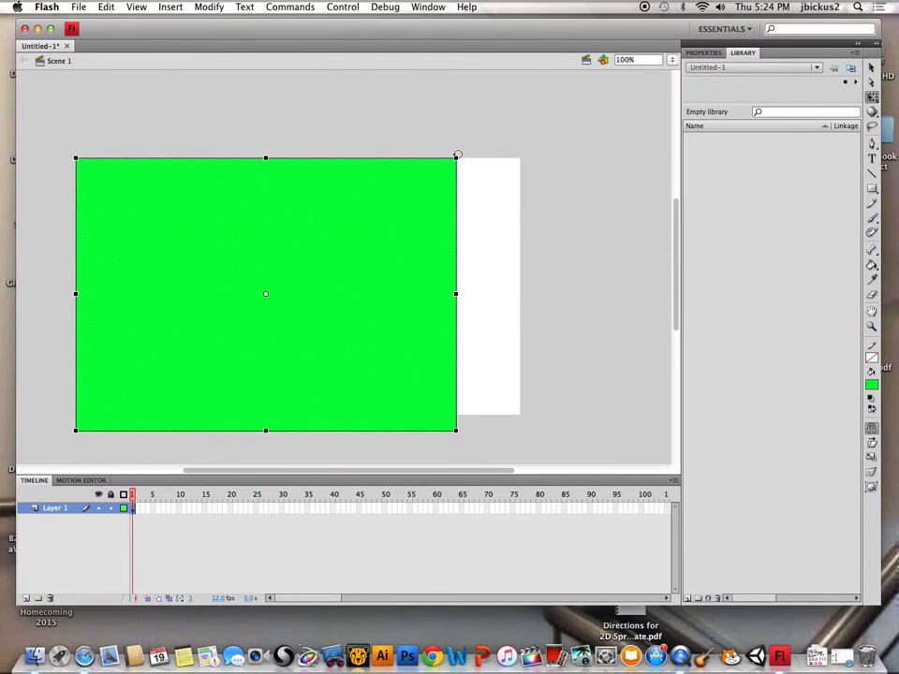
drag(457, 155, 377, 192)
drag(289, 262, 384, 247)
drag(465, 201, 519, 157)
click(588, 186)
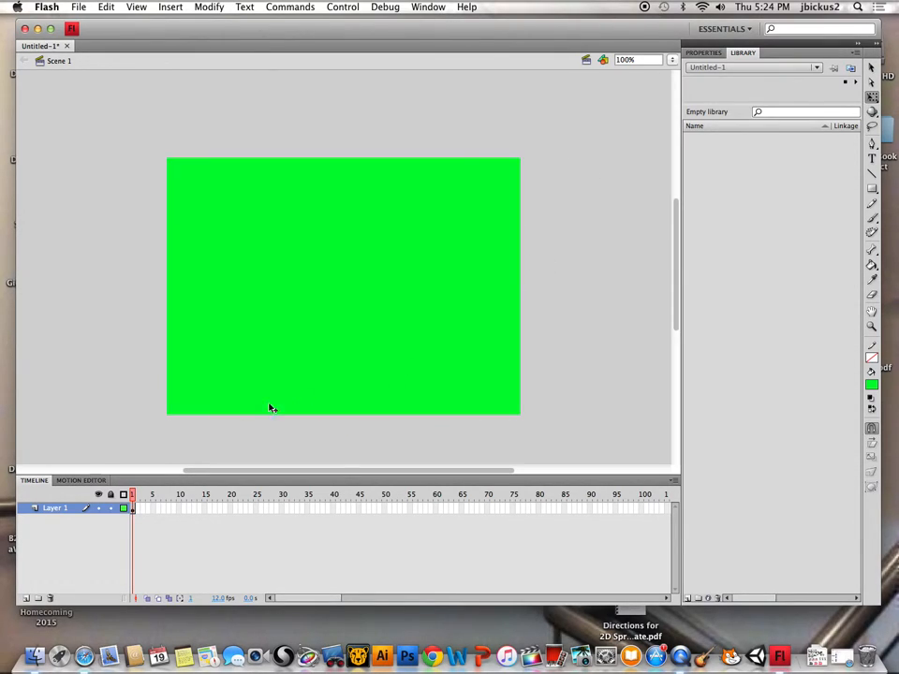
click(26, 599)
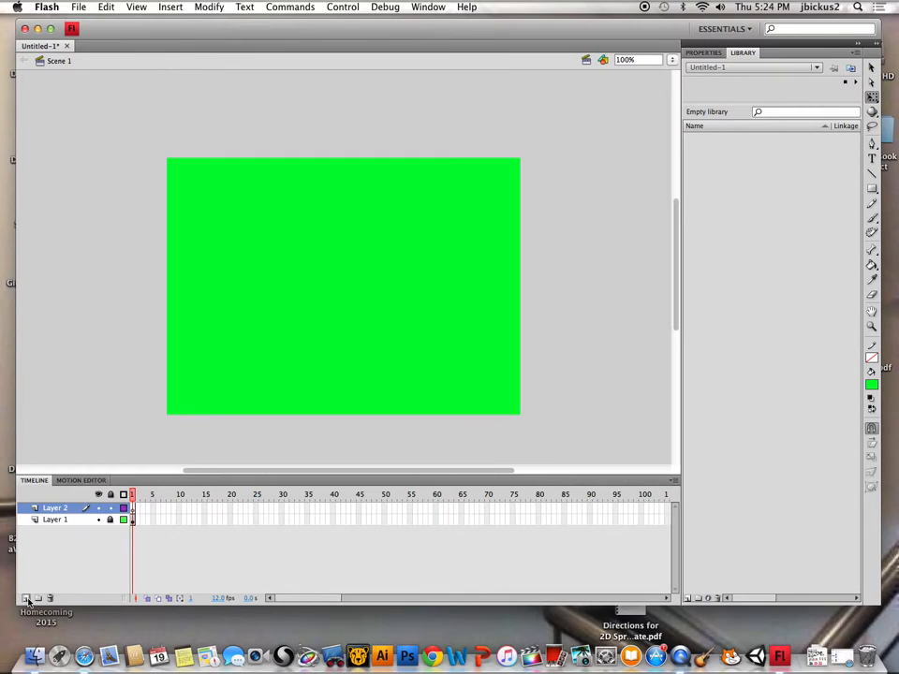
Unlock Layer 1, extend its green background through frame 13, and lock the layer again
click(134, 521)
click(110, 521)
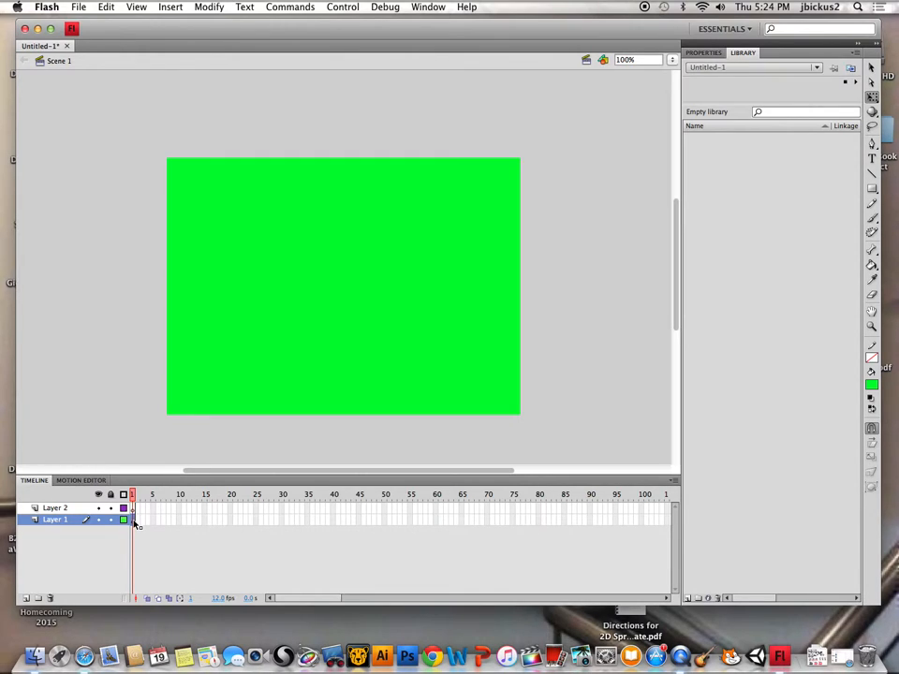
drag(134, 524, 197, 529)
drag(198, 527, 197, 527)
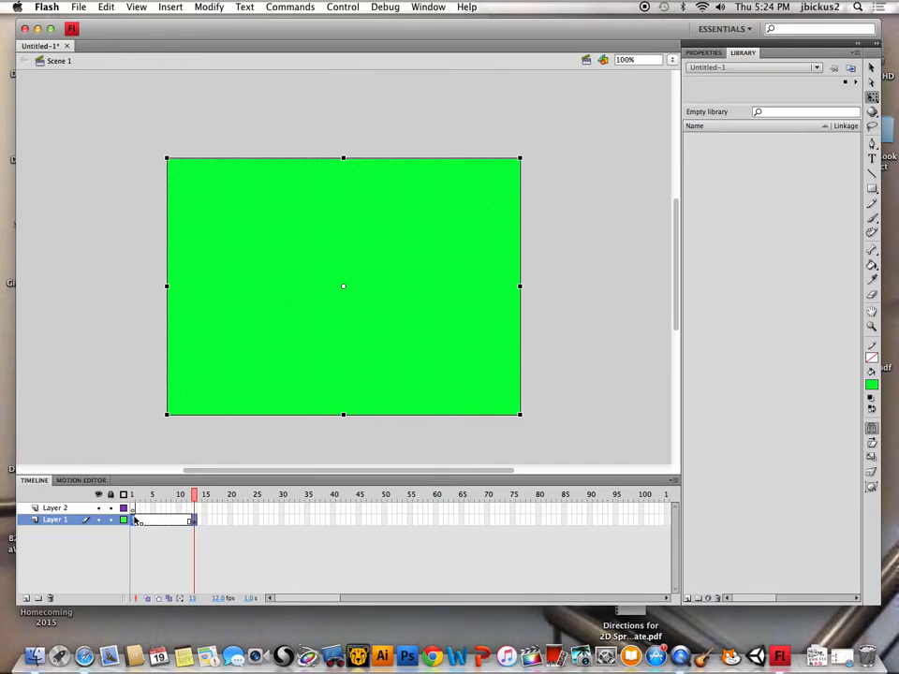
key(shift+comma)
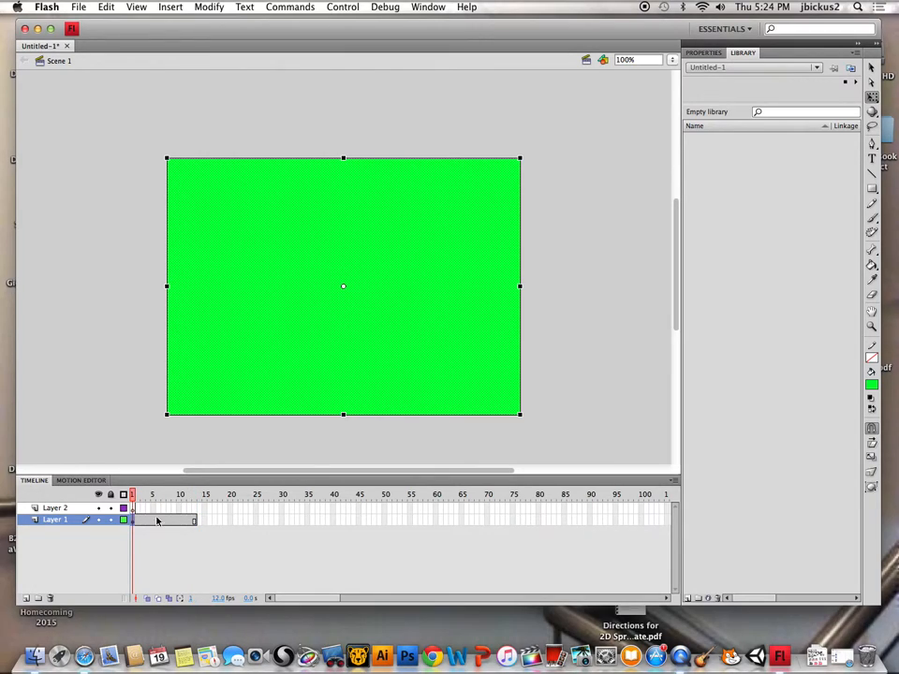
key(Return)
click(110, 521)
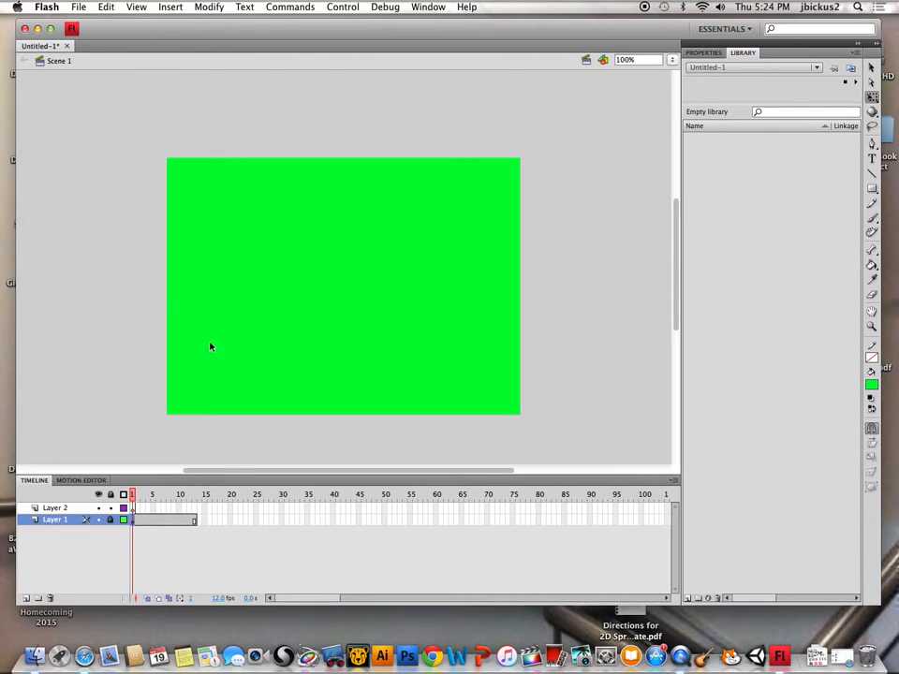
Paint a closed black dome-shaped outline over the green background on Layer 2 with the Brush tool at the third-smallest size
click(134, 508)
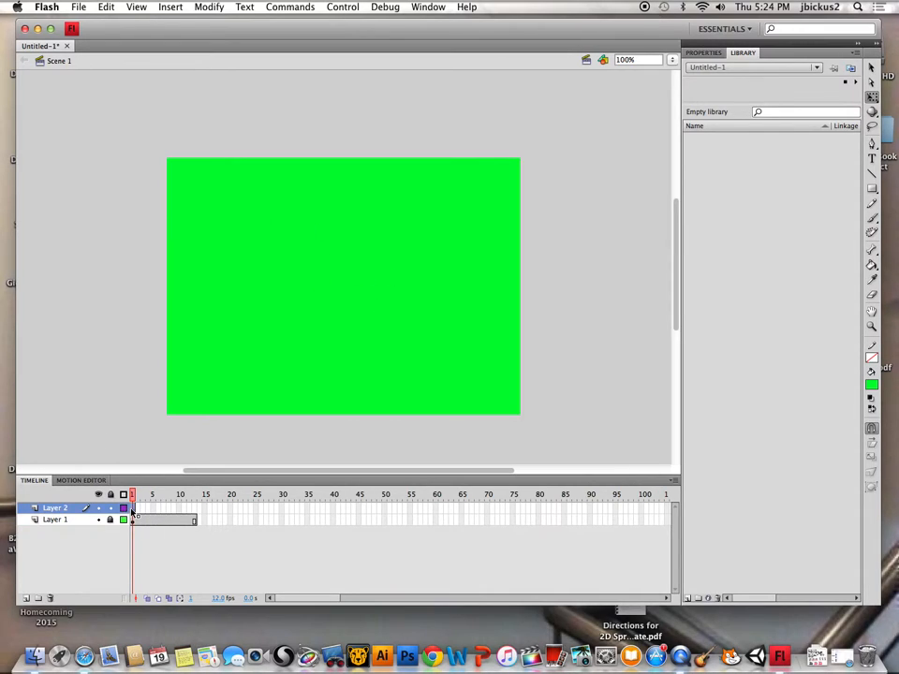
click(872, 220)
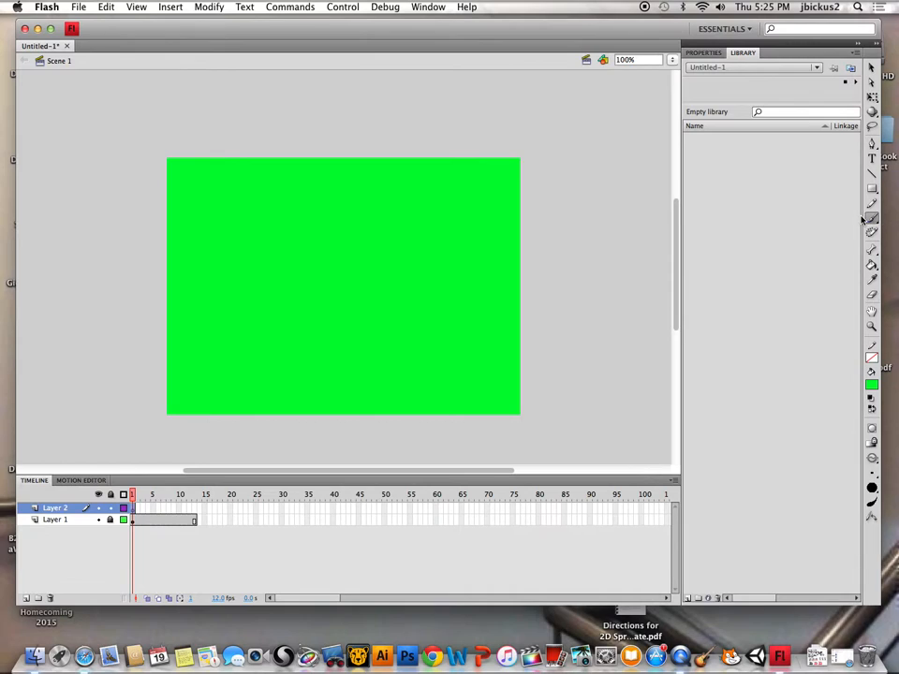
click(872, 383)
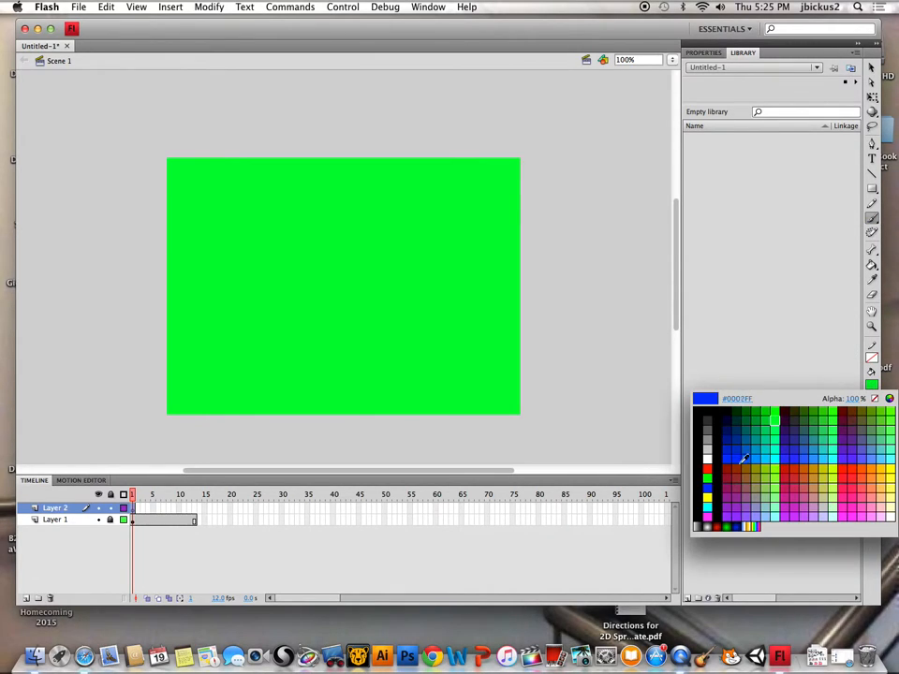
click(718, 412)
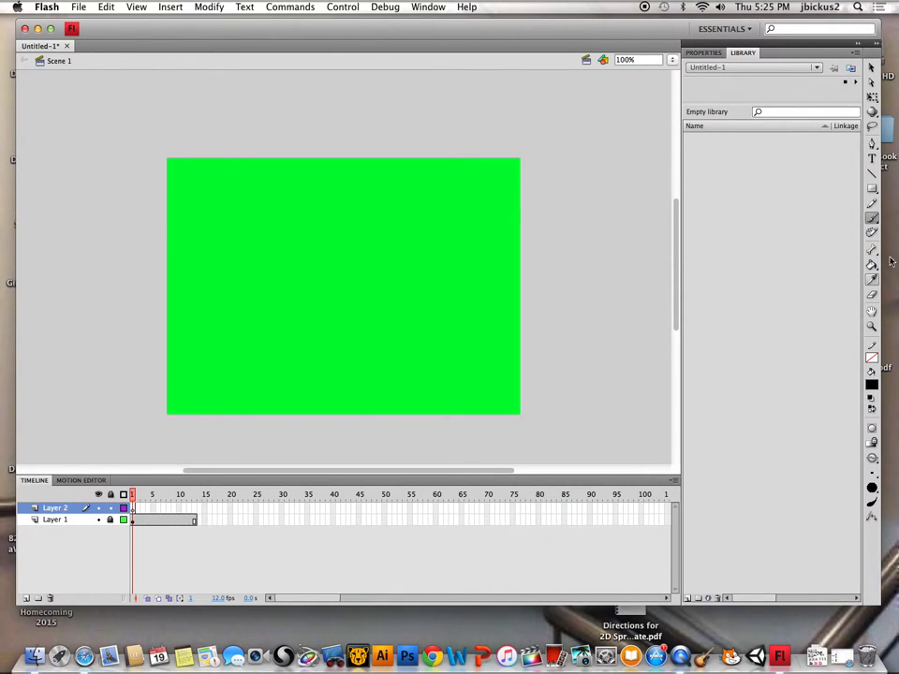
click(872, 474)
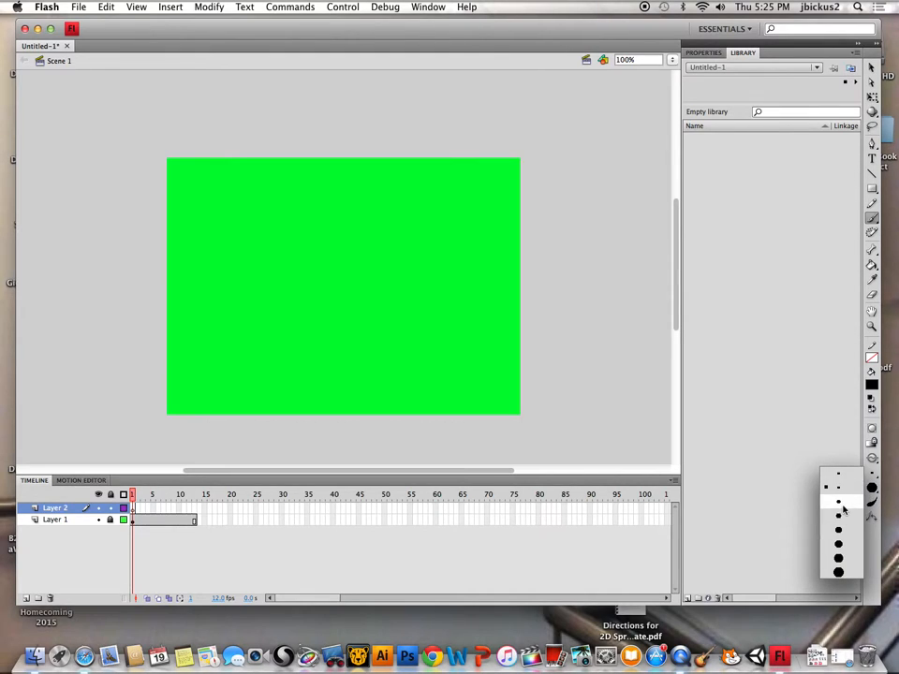
click(841, 503)
click(872, 503)
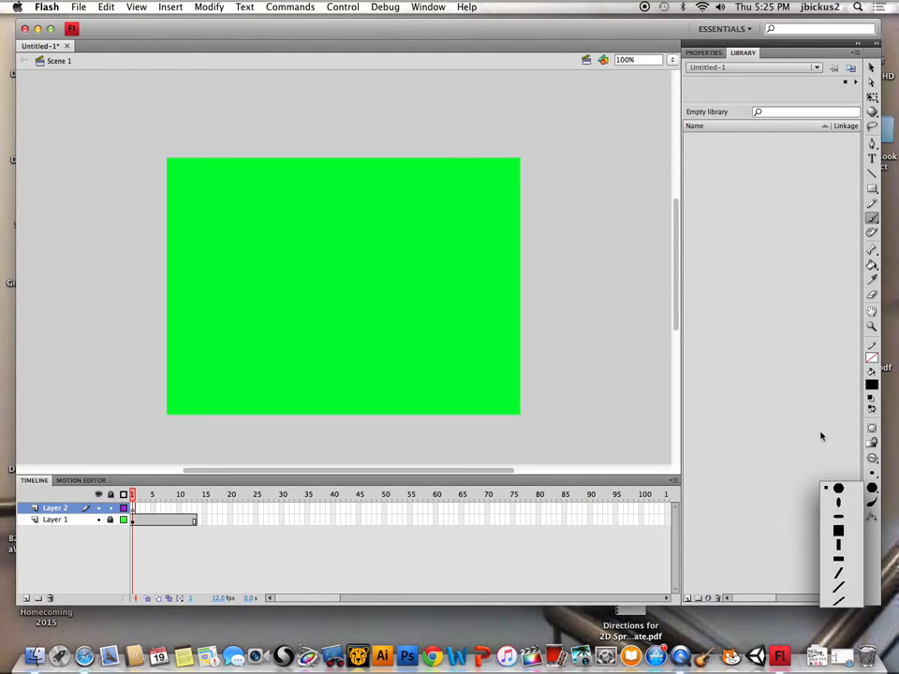
click(839, 576)
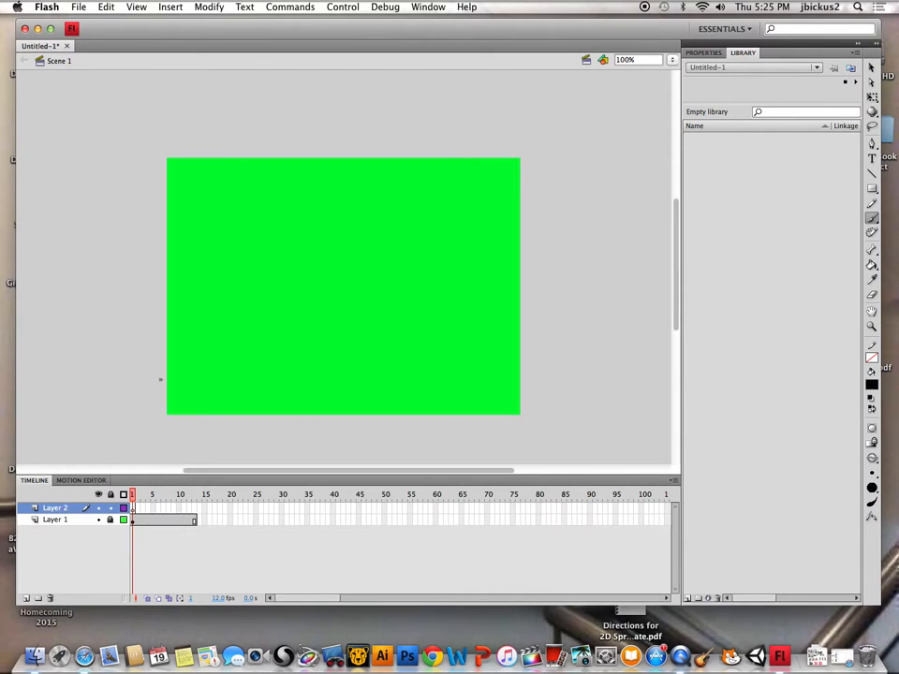
mouse_move(214, 423)
mouse_down()
mouse_move(223, 273)
mouse_move(249, 230)
mouse_move(307, 198)
mouse_move(368, 195)
mouse_move(420, 214)
mouse_move(470, 302)
mouse_move(475, 427)
mouse_move(213, 423)
mouse_up()
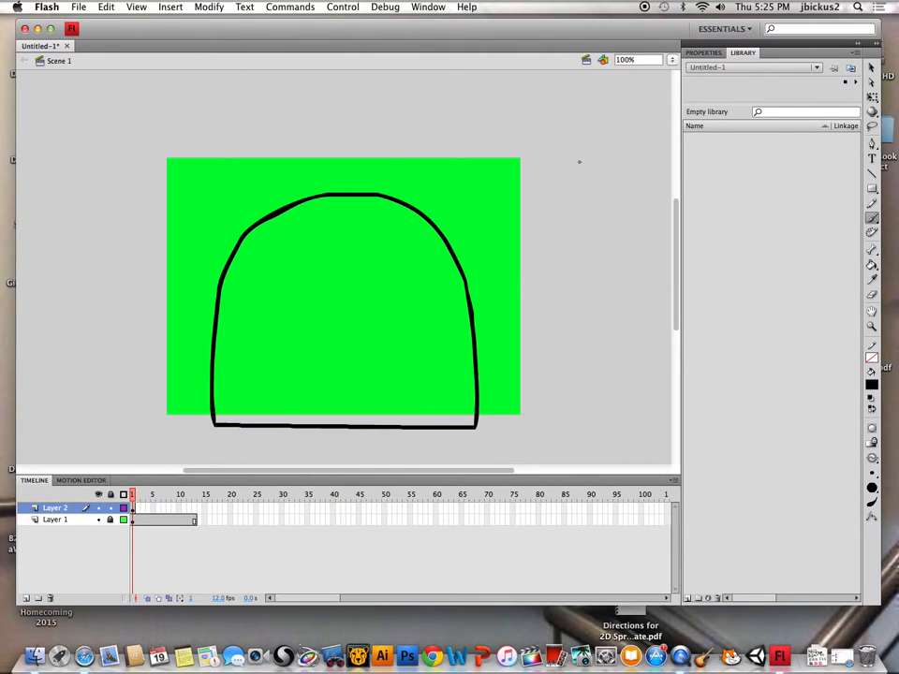
Paint a small open C-shaped stroke outside the stage and fill the closed dome outline with light blue
mouse_move(598, 113)
mouse_down()
mouse_move(544, 142)
mouse_move(625, 174)
mouse_up()
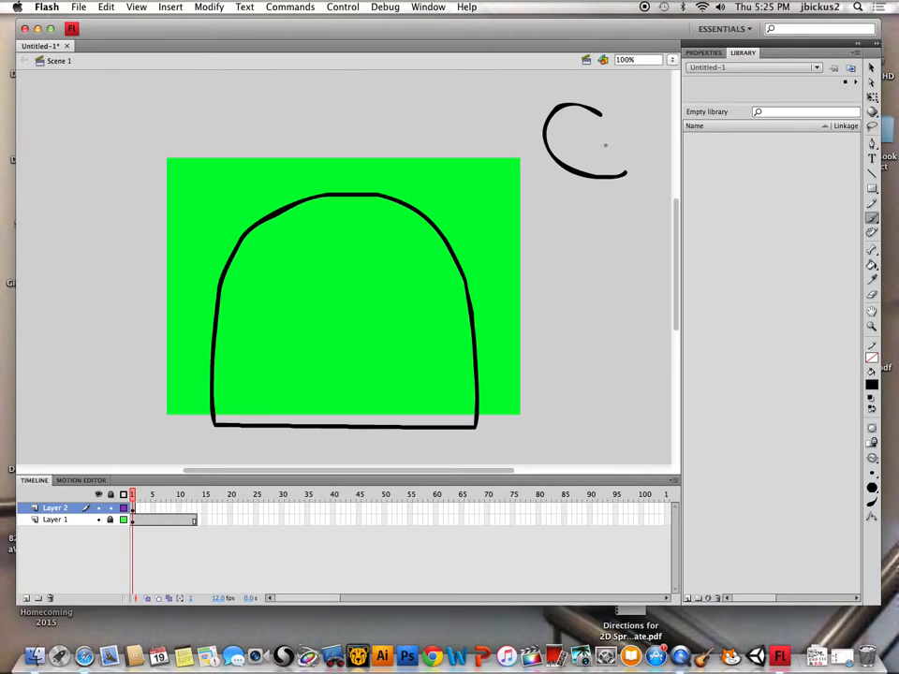
click(871, 266)
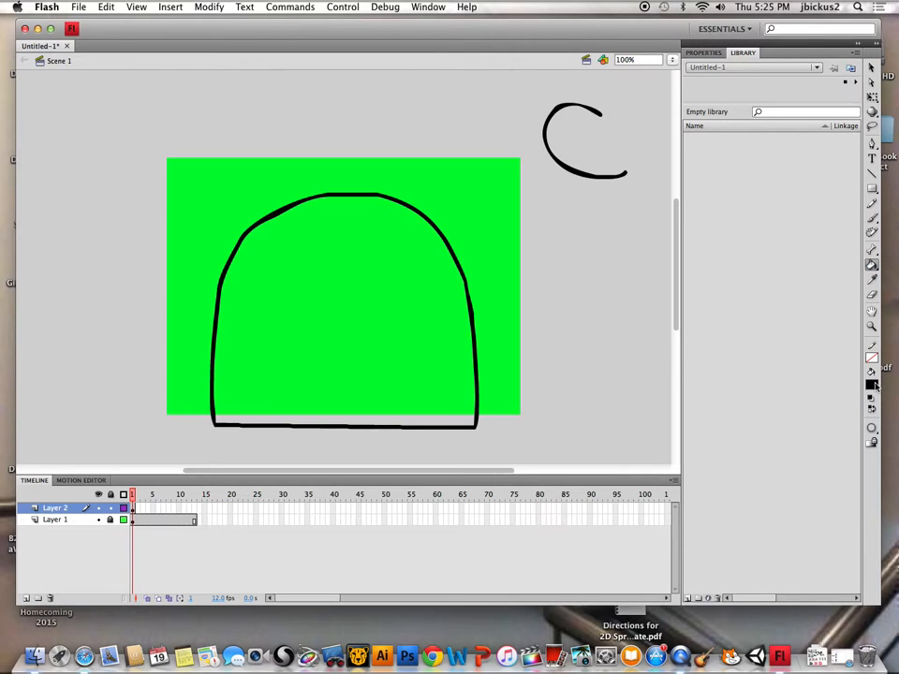
click(871, 384)
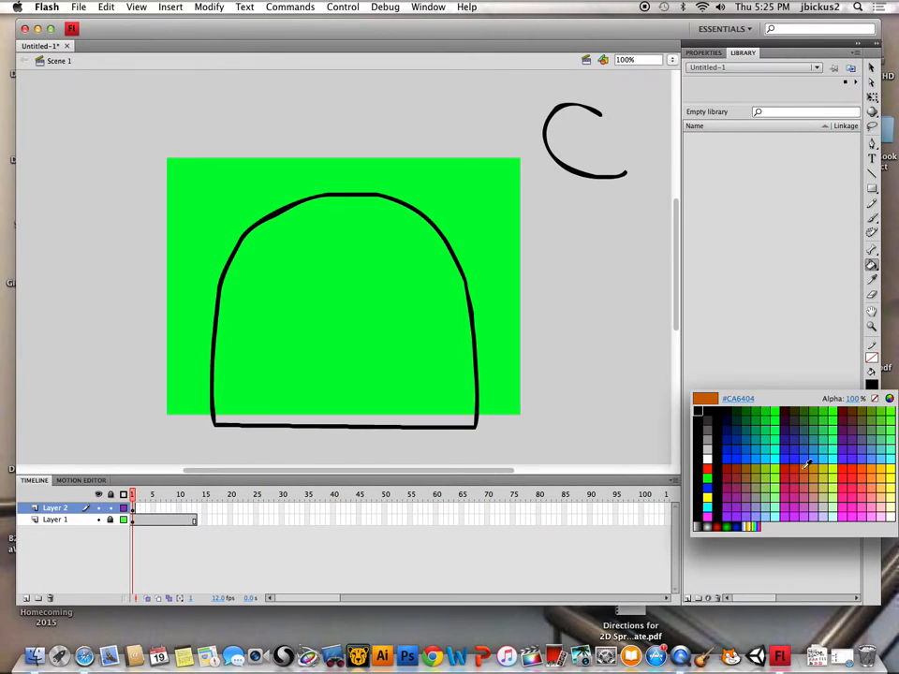
click(761, 456)
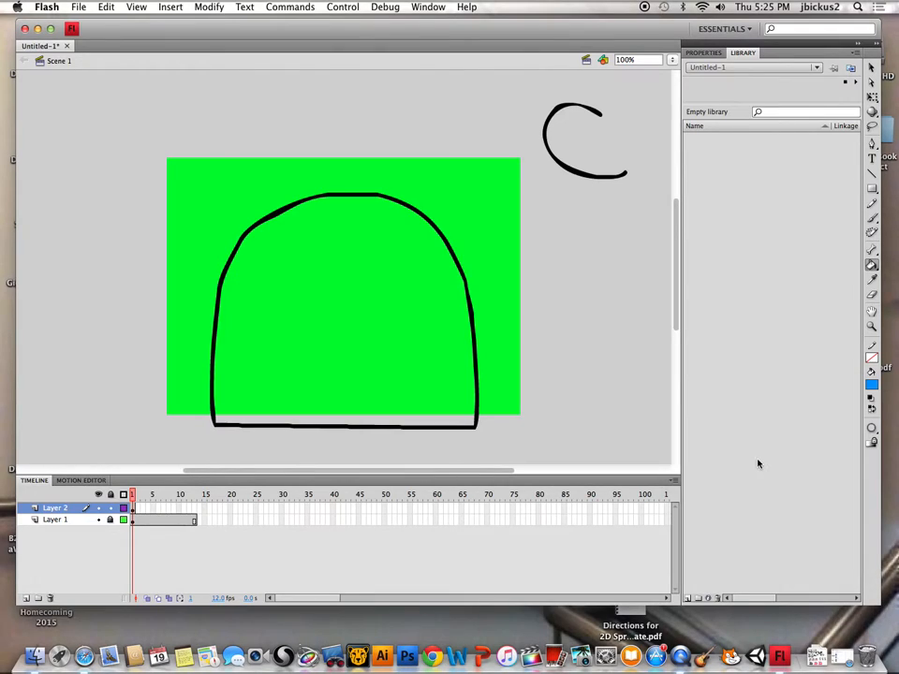
click(338, 307)
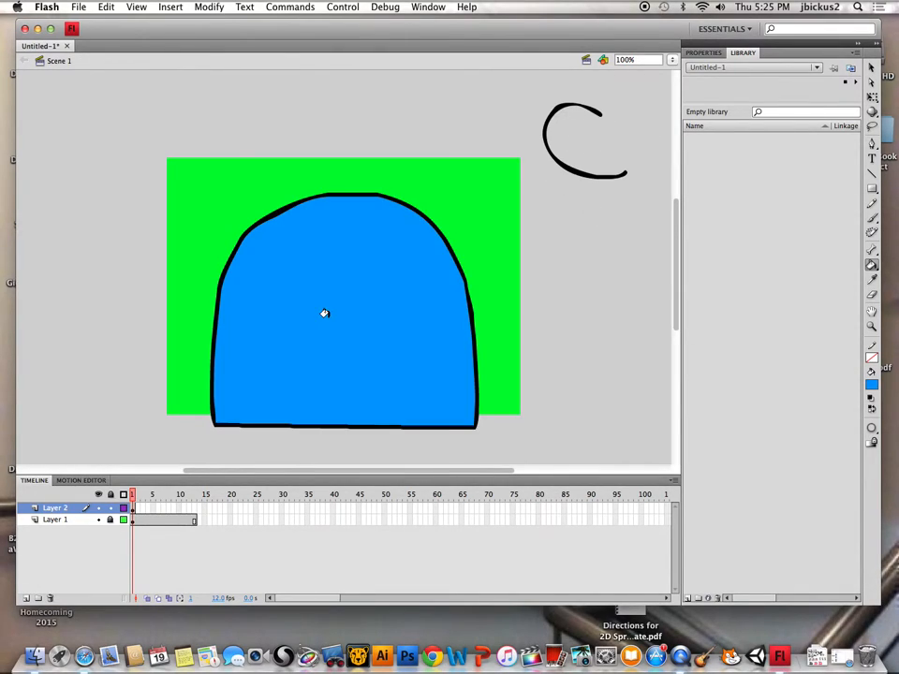
Set the Brush tool's color back to black and extend Layer 2's drawing through frame 13
key(b)
click(873, 387)
click(696, 415)
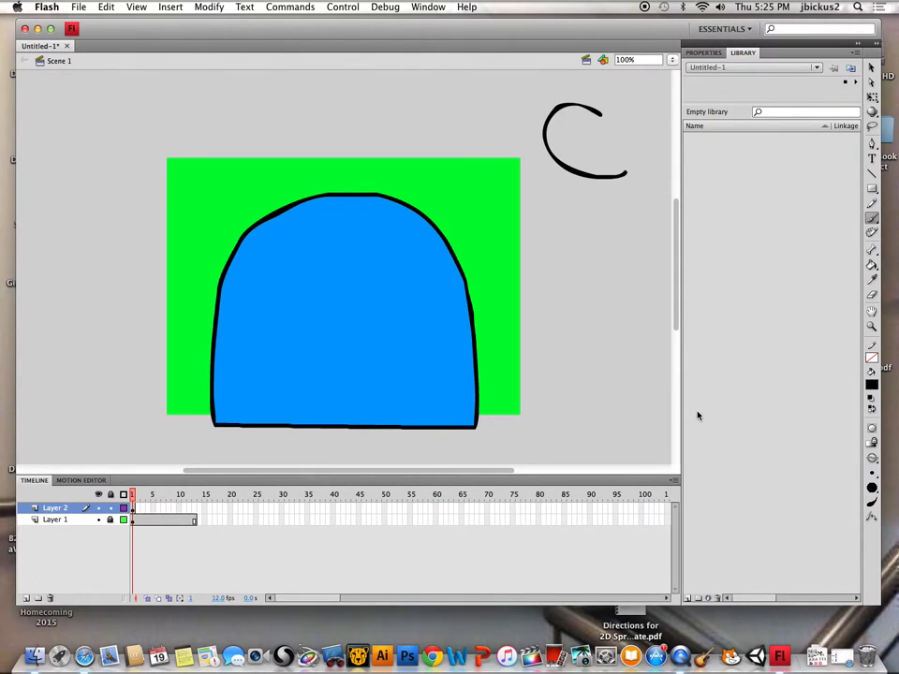
drag(133, 512, 194, 511)
click(132, 510)
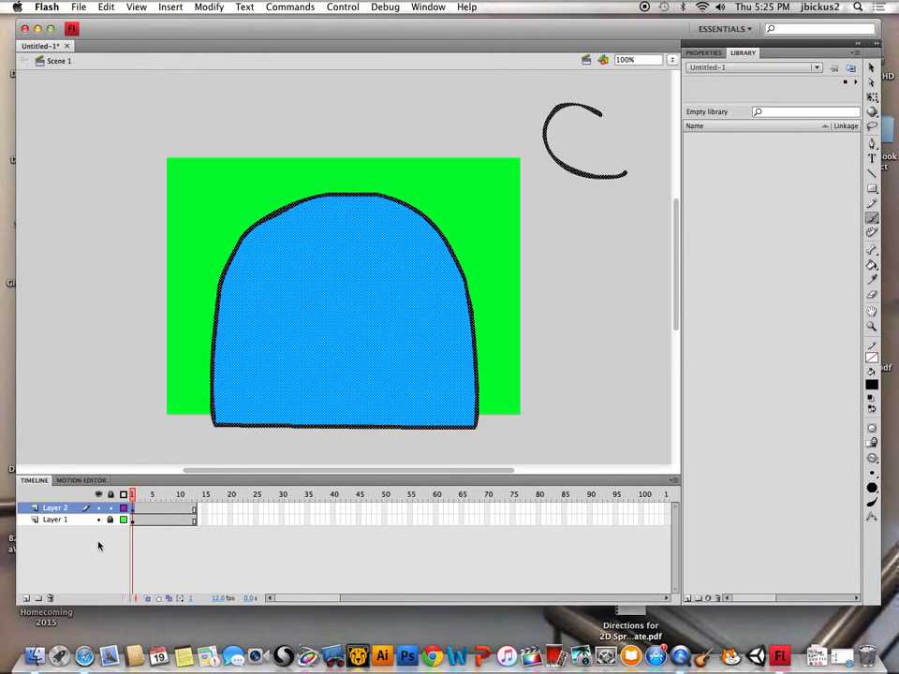
Add a third layer and paint two closed black oval eye outlines on it inside the blue dome
click(26, 598)
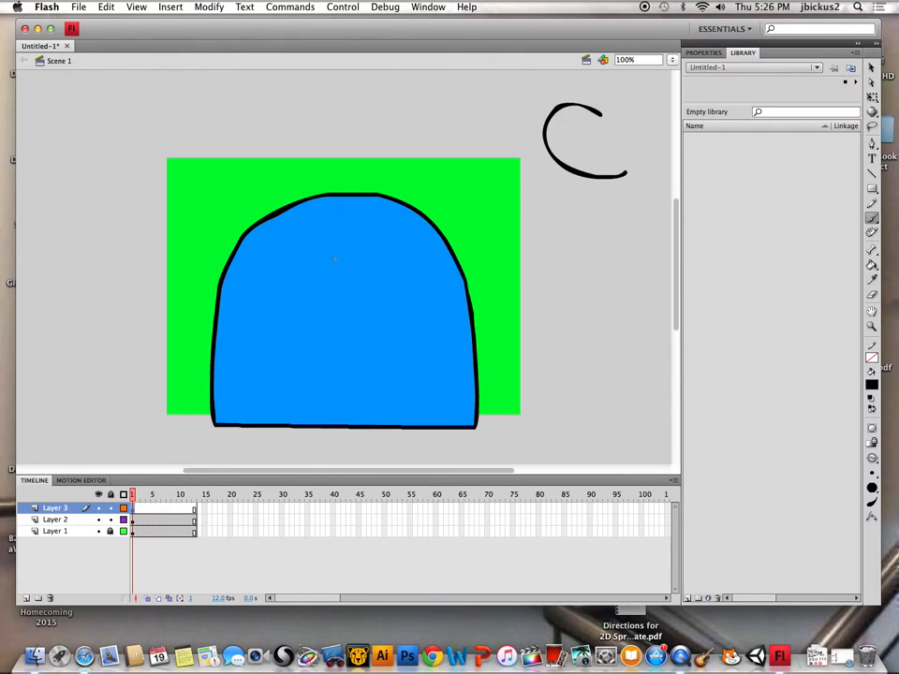
mouse_move(308, 263)
mouse_down()
mouse_move(278, 266)
mouse_move(258, 312)
mouse_move(272, 341)
mouse_move(301, 329)
mouse_move(321, 293)
mouse_move(310, 264)
mouse_up()
mouse_move(382, 256)
mouse_down()
mouse_move(349, 306)
mouse_move(357, 334)
mouse_move(389, 336)
mouse_move(406, 296)
mouse_move(393, 261)
mouse_up()
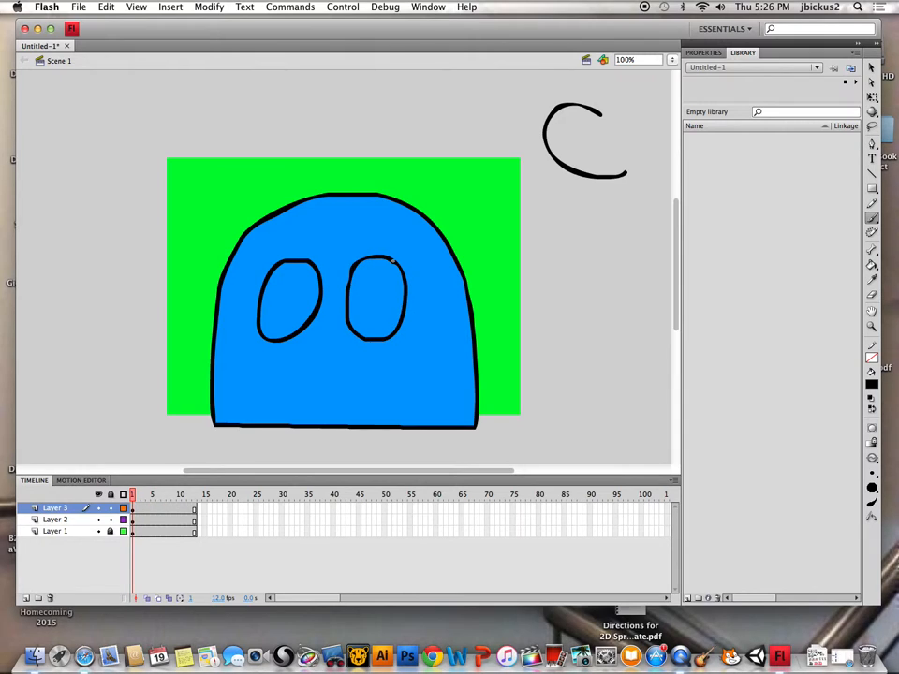
Fill both eye outlines on Layer 3 with white using the Paint Bucket tool
click(872, 264)
click(872, 384)
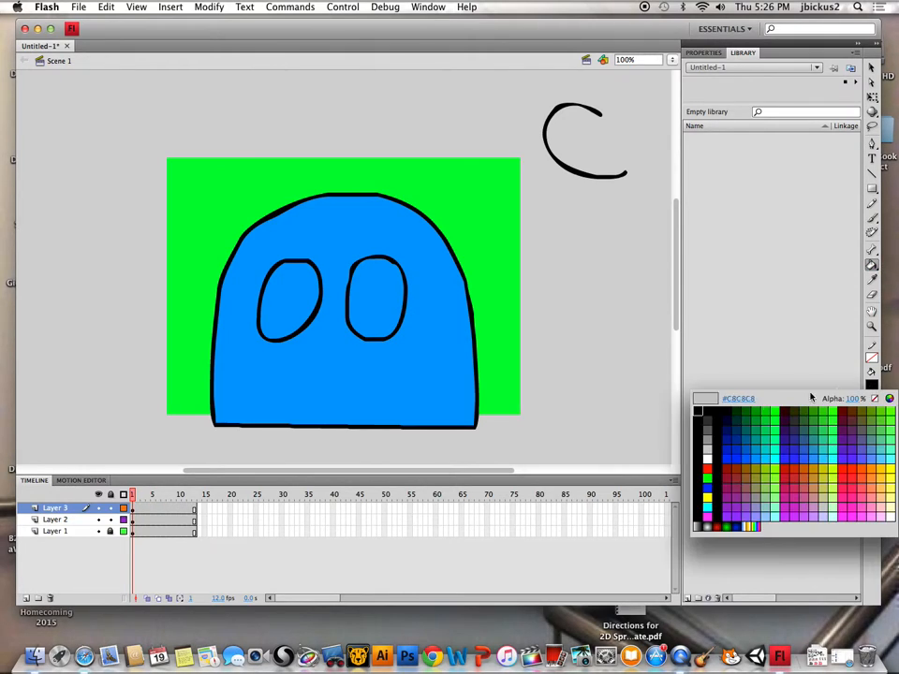
click(714, 461)
click(360, 294)
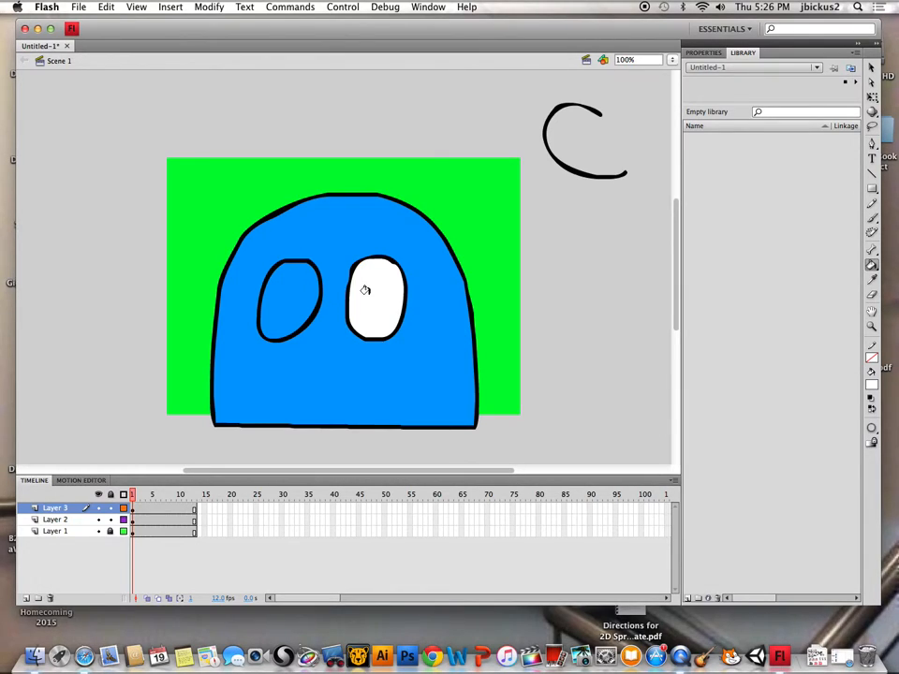
click(272, 291)
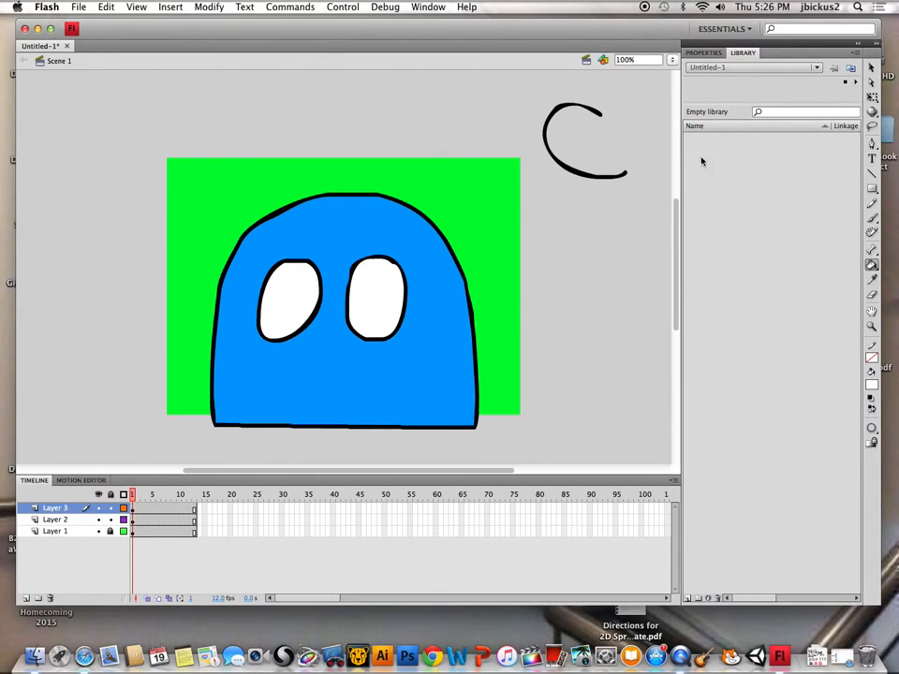
Set the Brush color to black and paint a small pupil inside each white eye on Layer 3
click(874, 217)
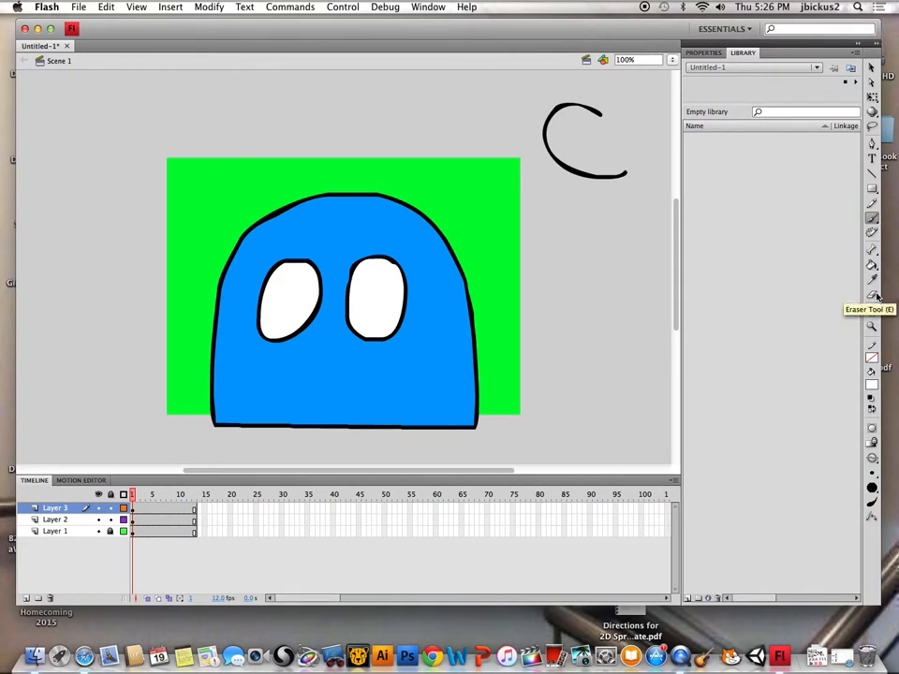
click(870, 385)
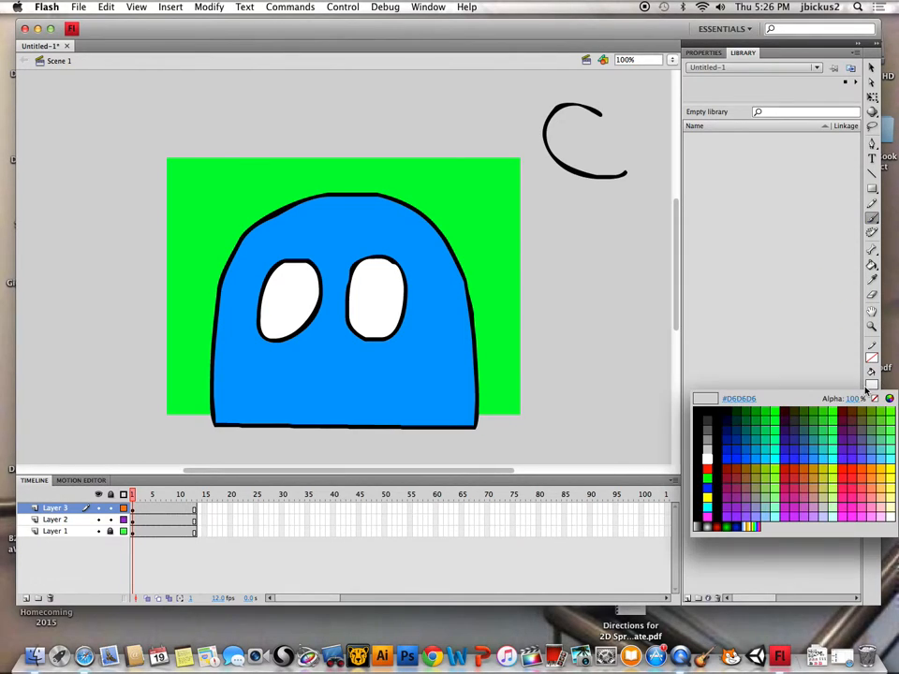
click(714, 405)
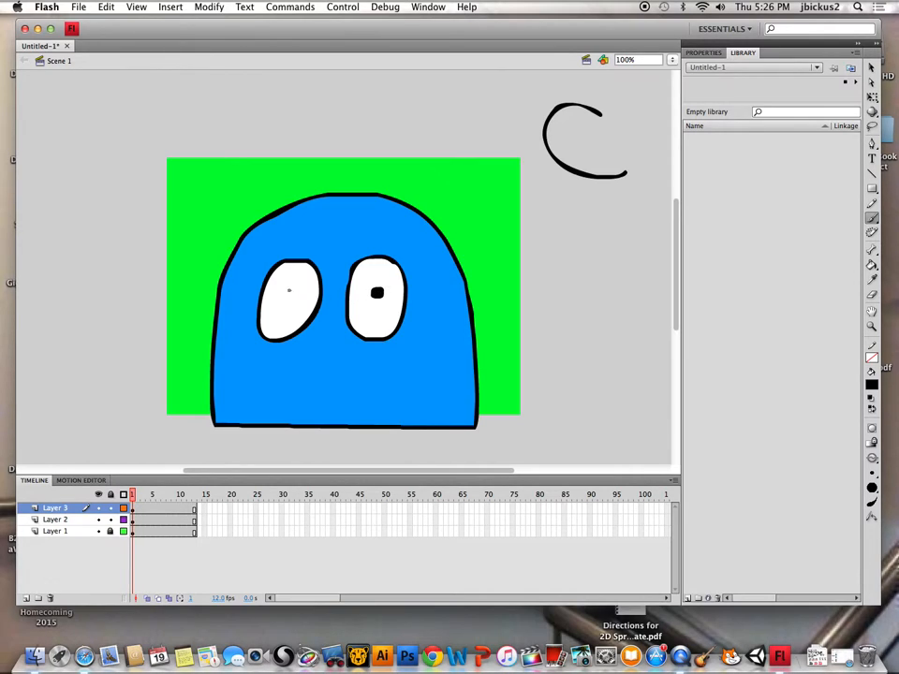
drag(288, 289, 290, 292)
Insert a blank keyframe at frame 2 of Layer 3 and compare it with frame 1
click(140, 514)
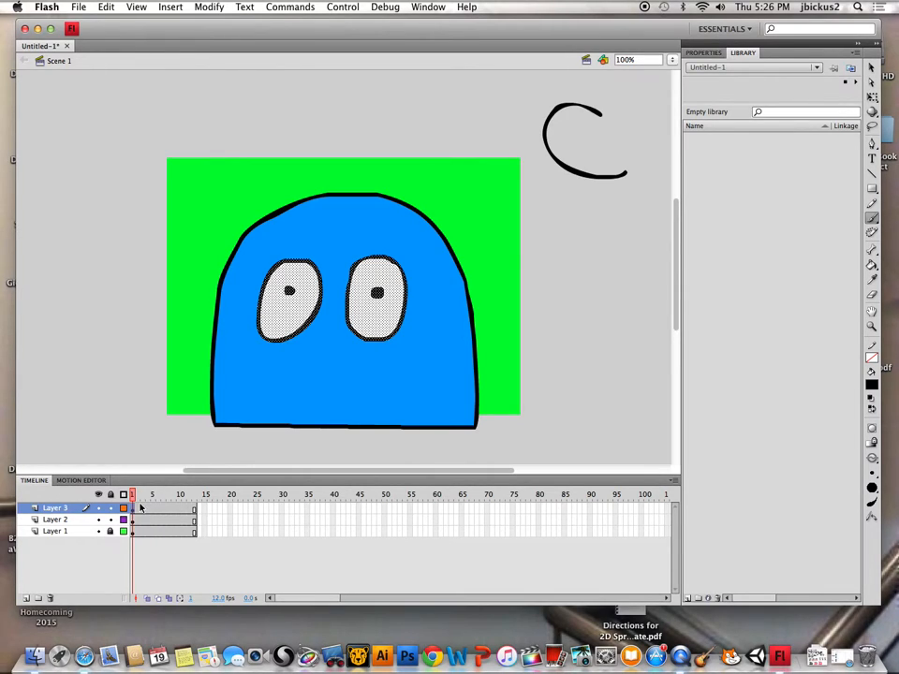
right_click(133, 508)
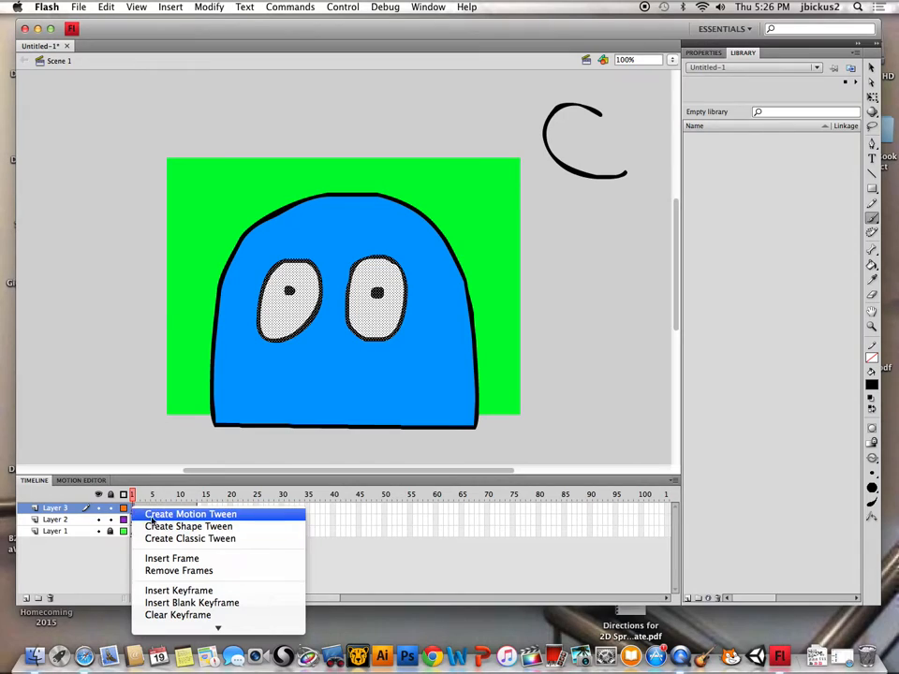
scroll(183, 608, down, 2)
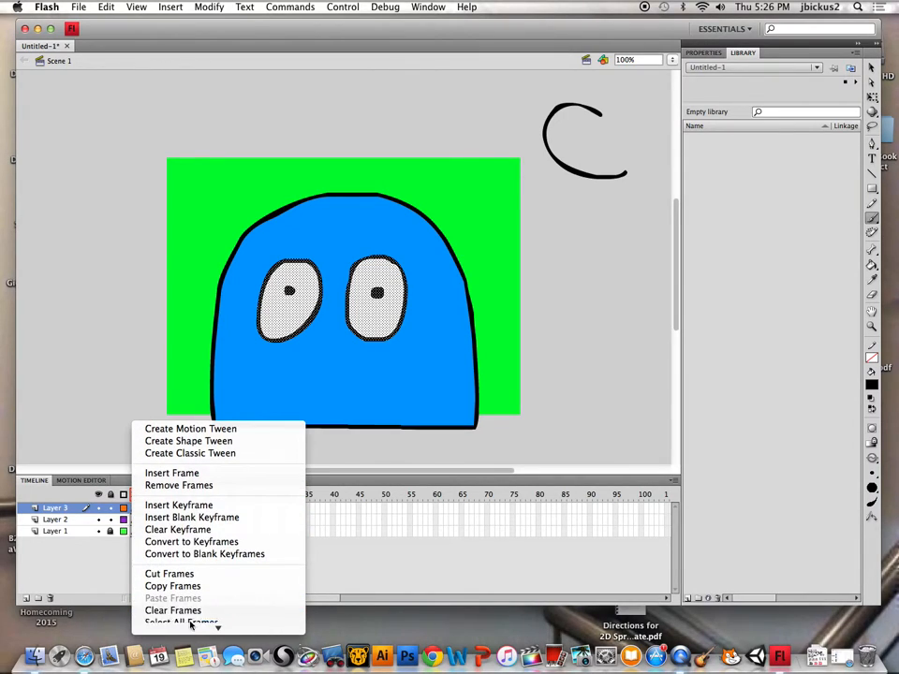
click(190, 518)
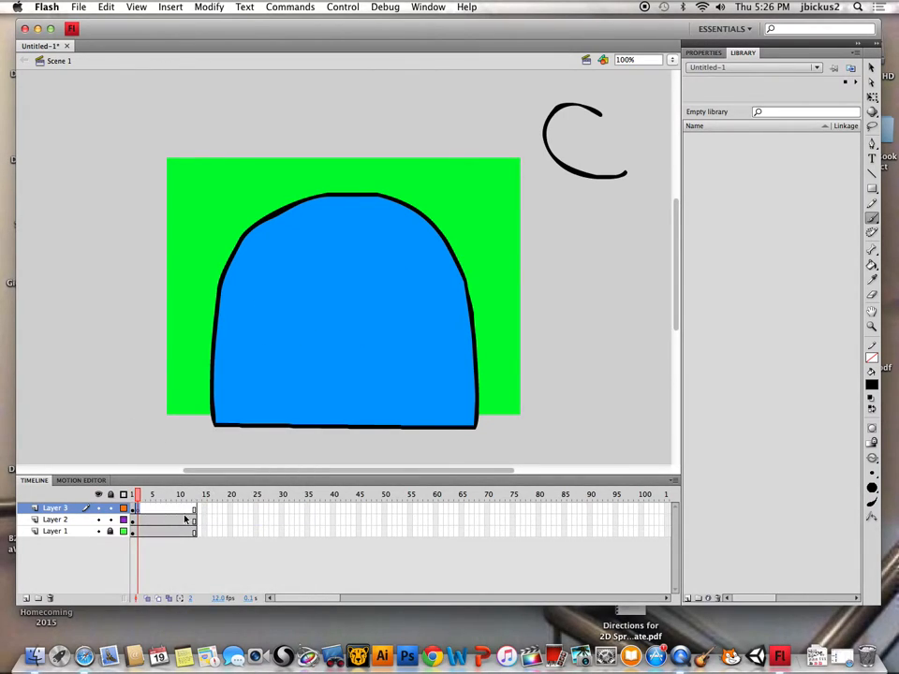
click(132, 507)
click(144, 507)
click(133, 507)
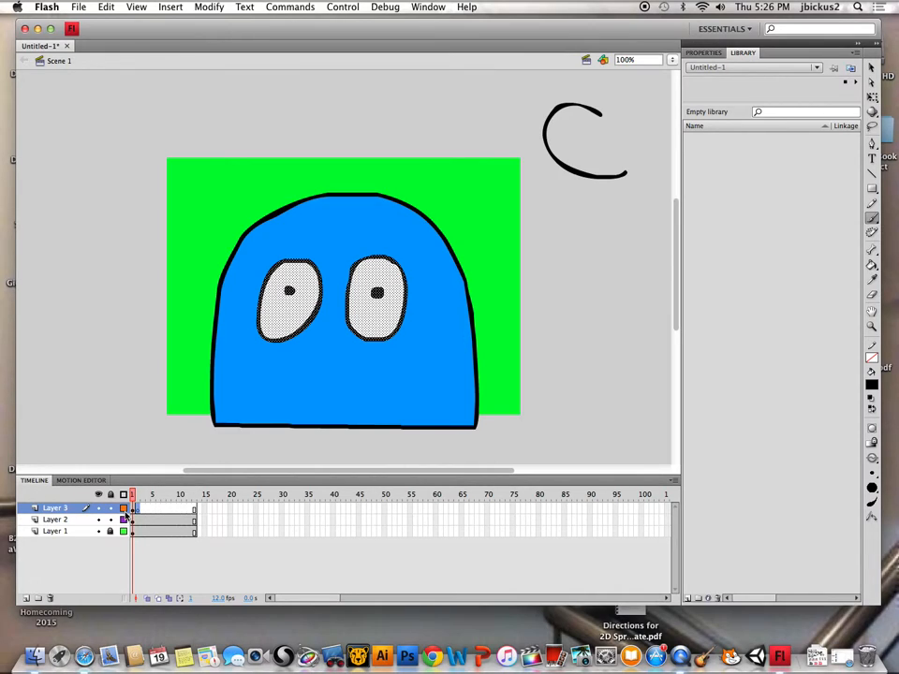
Turn on onion skinning and paint two shorter black eye outlines on frame 2 of Layer 3 over the ghosted eyes
click(146, 600)
click(137, 508)
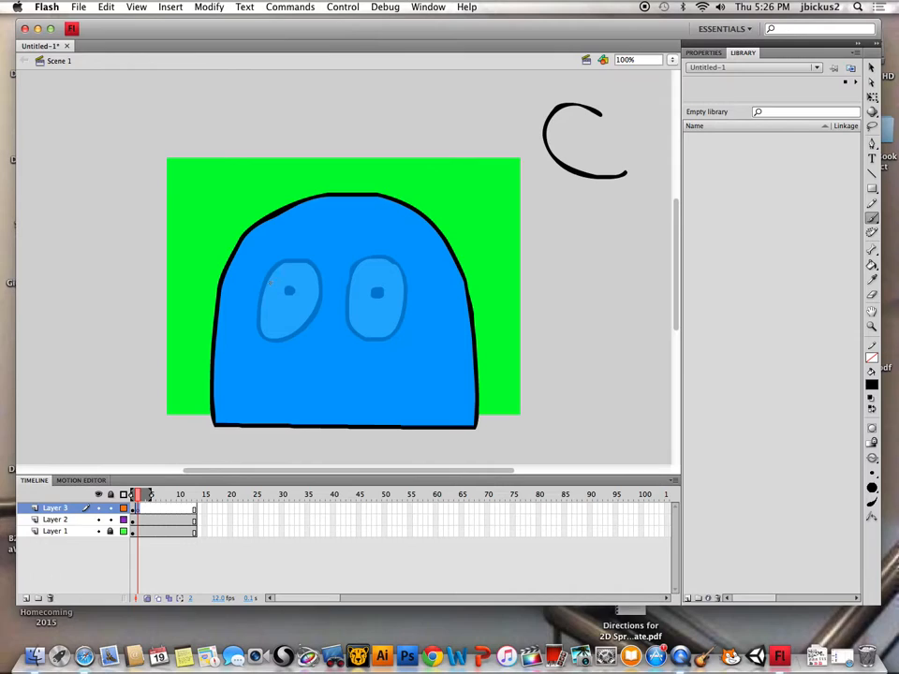
mouse_move(271, 283)
mouse_down()
mouse_move(301, 279)
mouse_move(318, 304)
mouse_move(281, 341)
mouse_move(271, 343)
mouse_move(256, 319)
mouse_up()
mouse_move(347, 287)
mouse_down()
mouse_move(381, 274)
mouse_move(404, 313)
mouse_move(379, 337)
mouse_move(342, 309)
mouse_up()
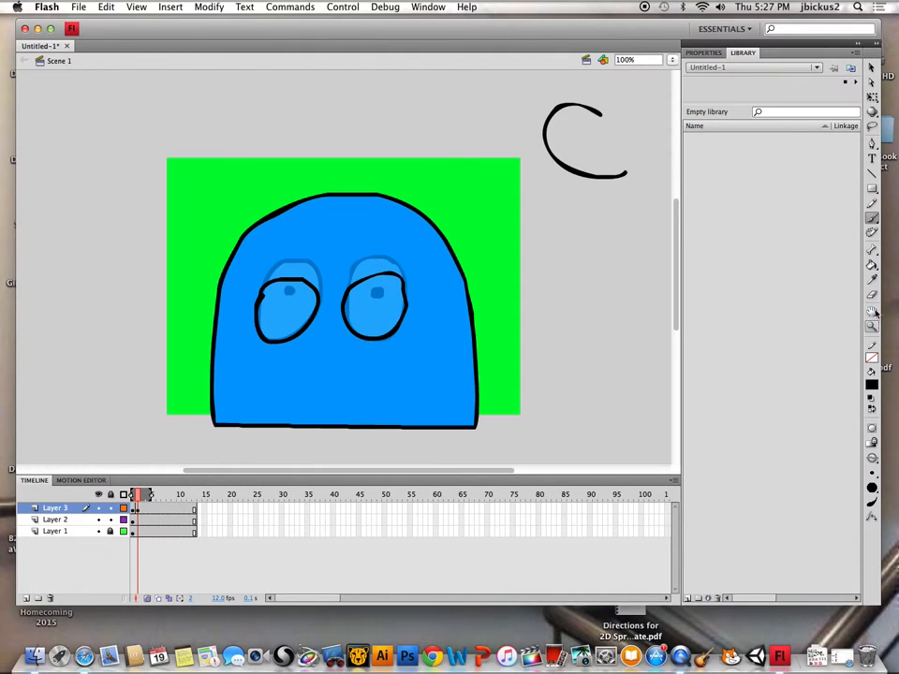
Fill both eye outlines on frame 2 with white using the Paint Bucket tool
click(872, 265)
click(871, 385)
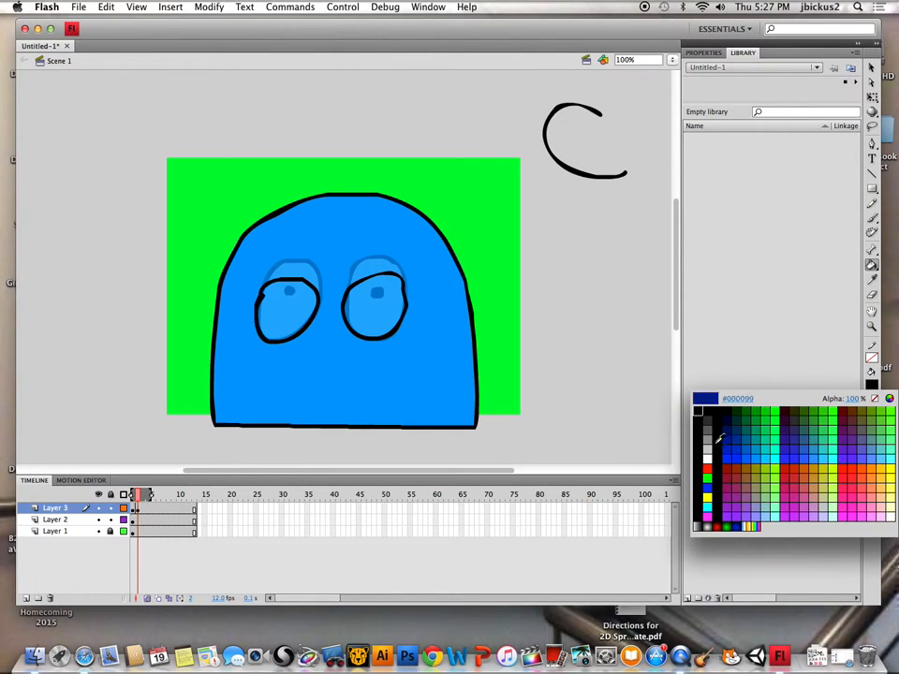
click(701, 468)
click(287, 311)
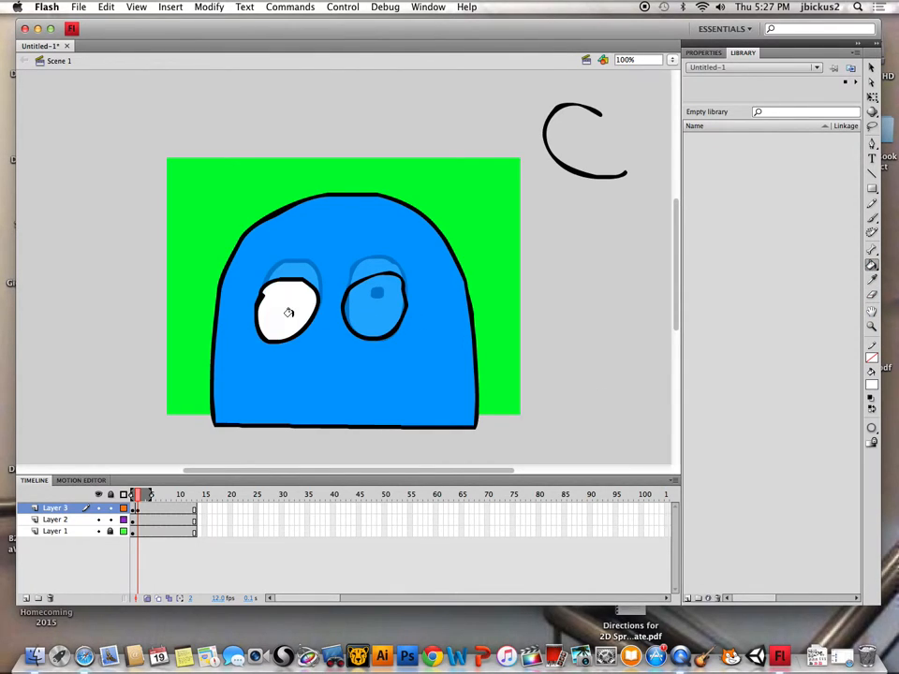
click(369, 309)
Switch the Brush back to black and paint a small pupil in each eye on frame 2
click(872, 217)
click(872, 385)
click(722, 411)
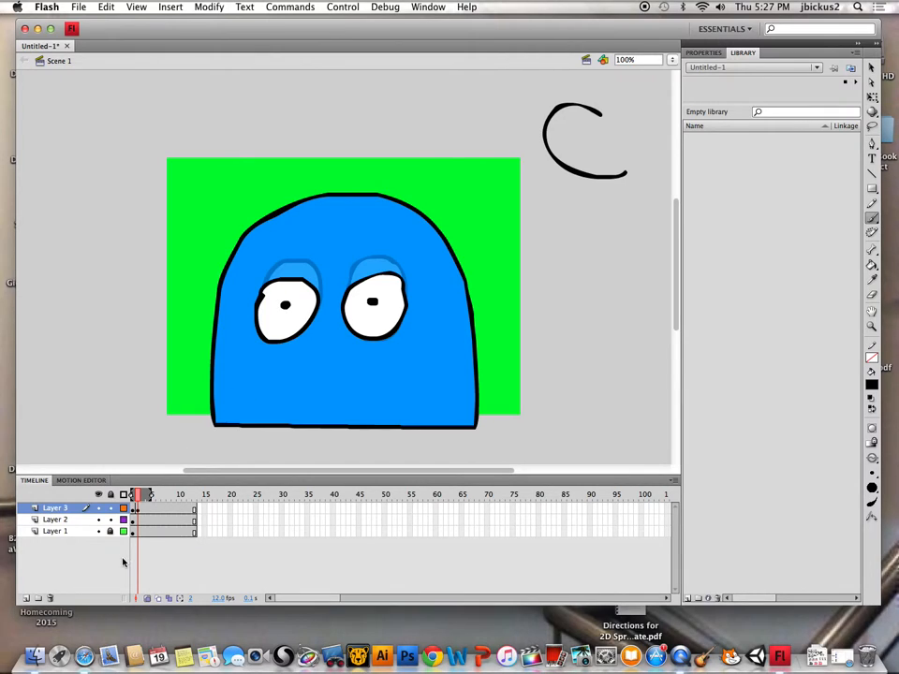
Duplicate the frame 2 eyes into a keyframe at frame 3 of Layer 3 and turn off onion skinning
click(139, 520)
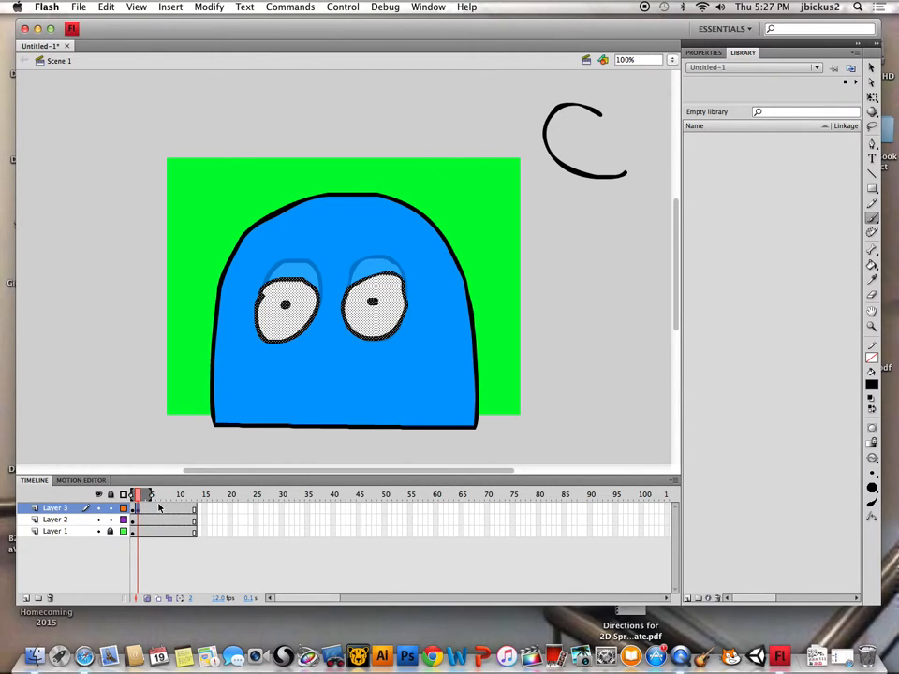
key(F5)
key(shift+F5)
click(143, 509)
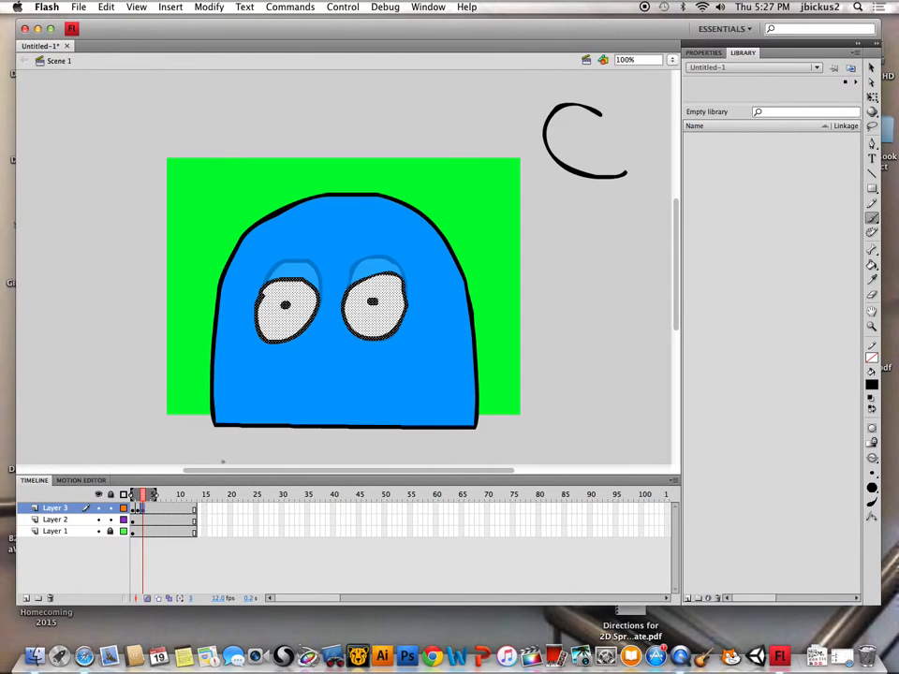
click(146, 598)
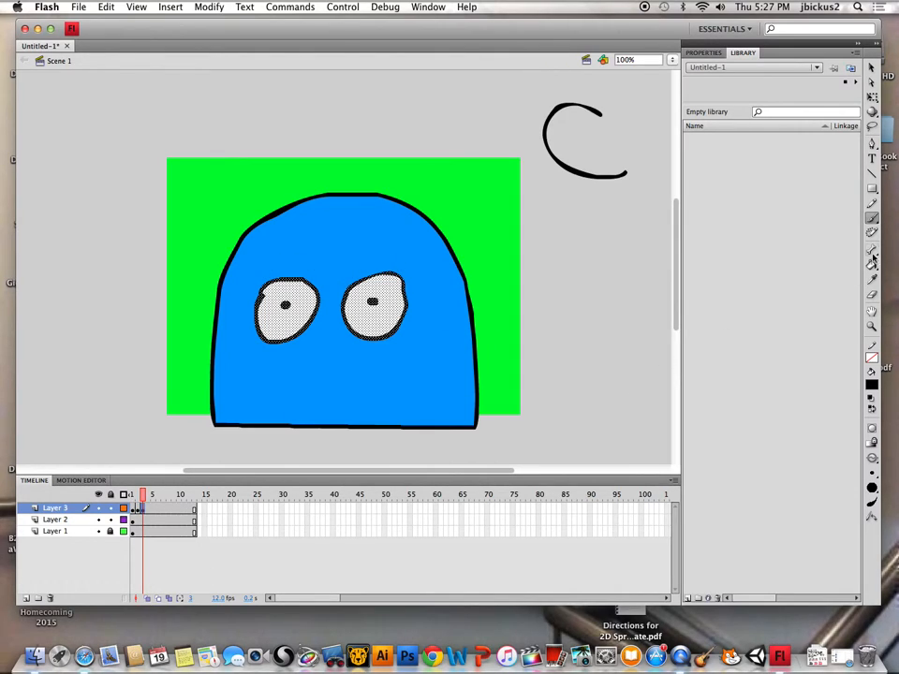
Try erasing across the upper part of the right-hand eye on frame 3 and undo the stroke
key(e)
drag(409, 298, 340, 296)
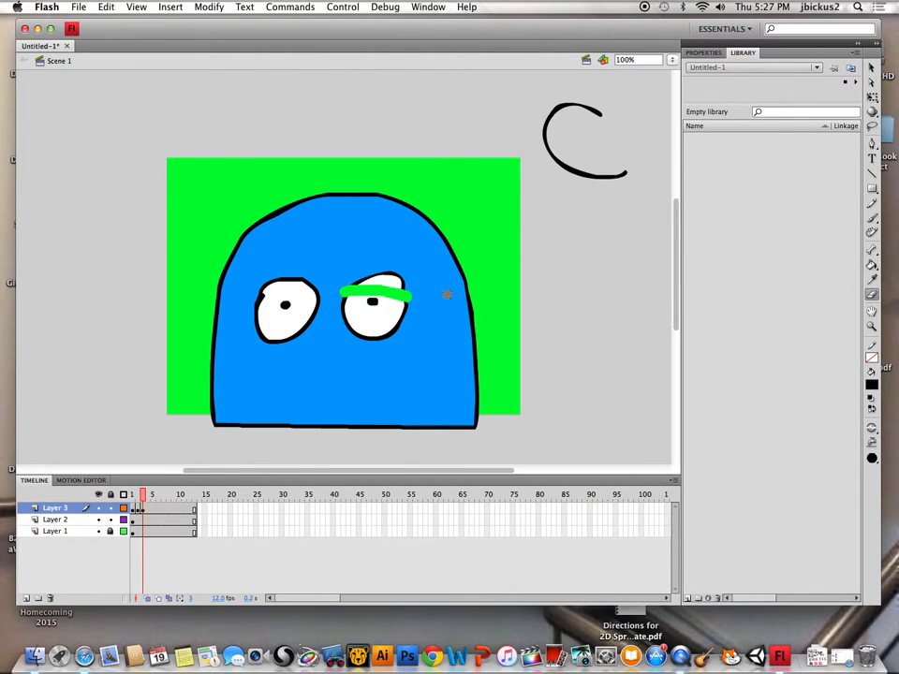
key(super+z)
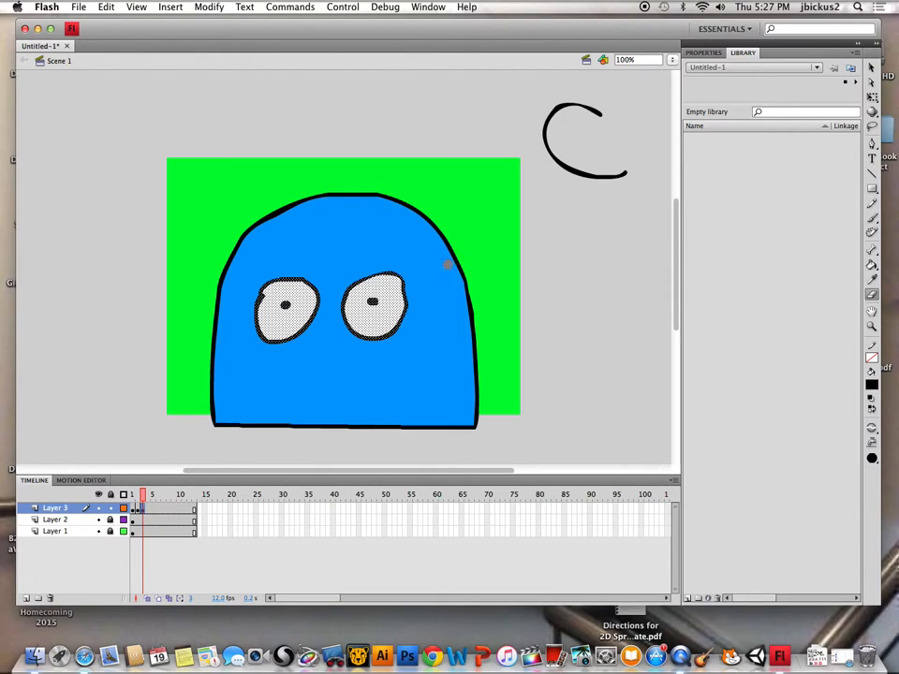
With Layer 2 locked, erase the upper and lower edges of both eyes on frame 3 to narrow them
mouse_move(409, 295)
mouse_down()
mouse_move(340, 296)
mouse_move(369, 281)
mouse_move(353, 284)
mouse_move(404, 286)
mouse_move(374, 279)
mouse_move(413, 277)
mouse_move(375, 272)
mouse_up()
drag(318, 289, 243, 286)
mouse_move(242, 326)
mouse_down()
mouse_move(295, 330)
mouse_move(255, 338)
mouse_move(263, 343)
mouse_up()
drag(342, 329, 421, 337)
Paint black upper and lower lid lines to close both narrowed eyes on frame 3, and scrub back to frame 2
key(b)
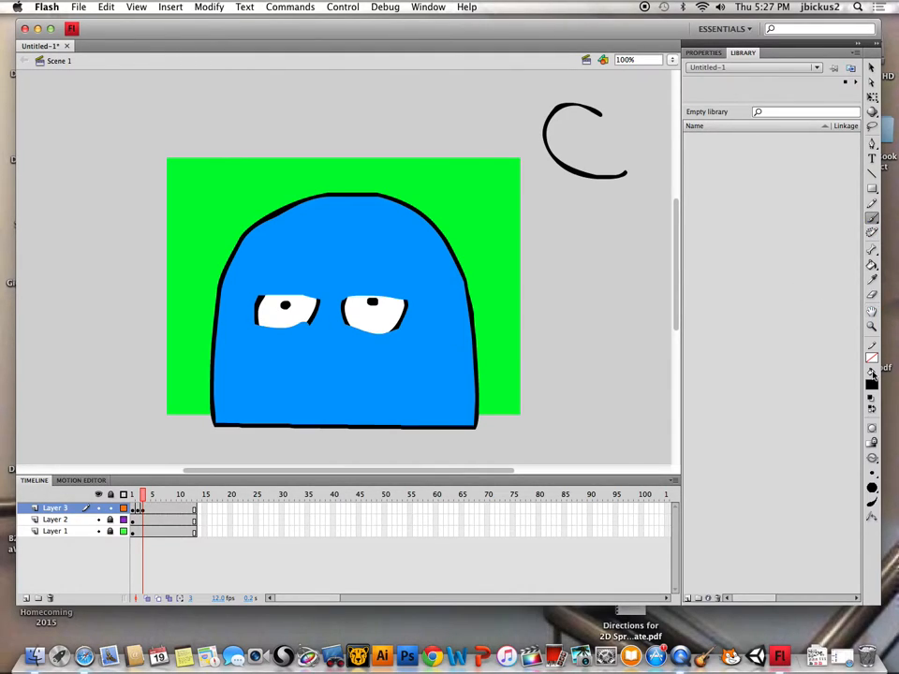
drag(388, 330, 348, 325)
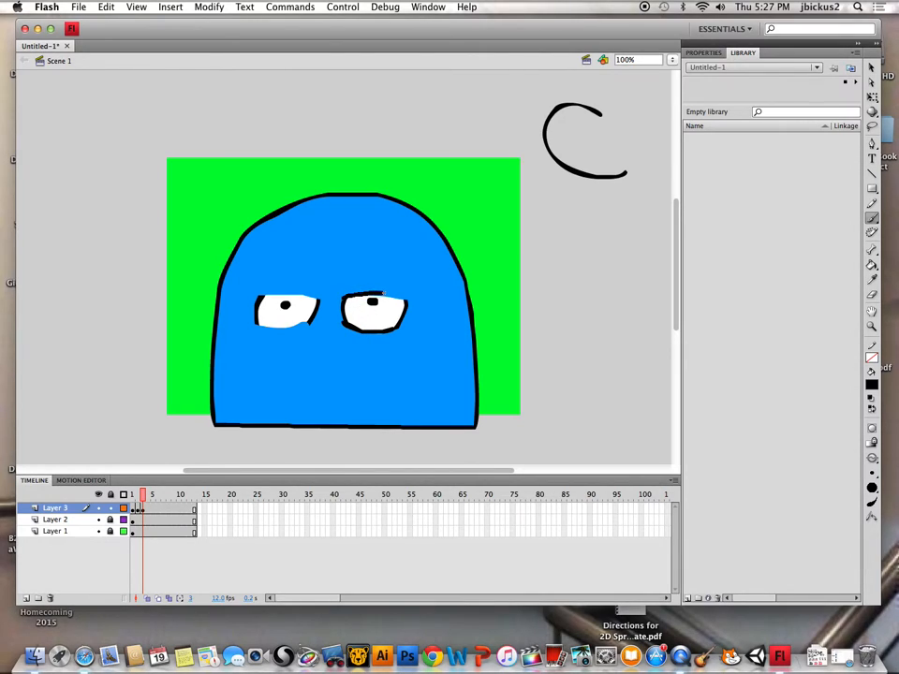
drag(303, 322, 255, 324)
drag(313, 296, 264, 298)
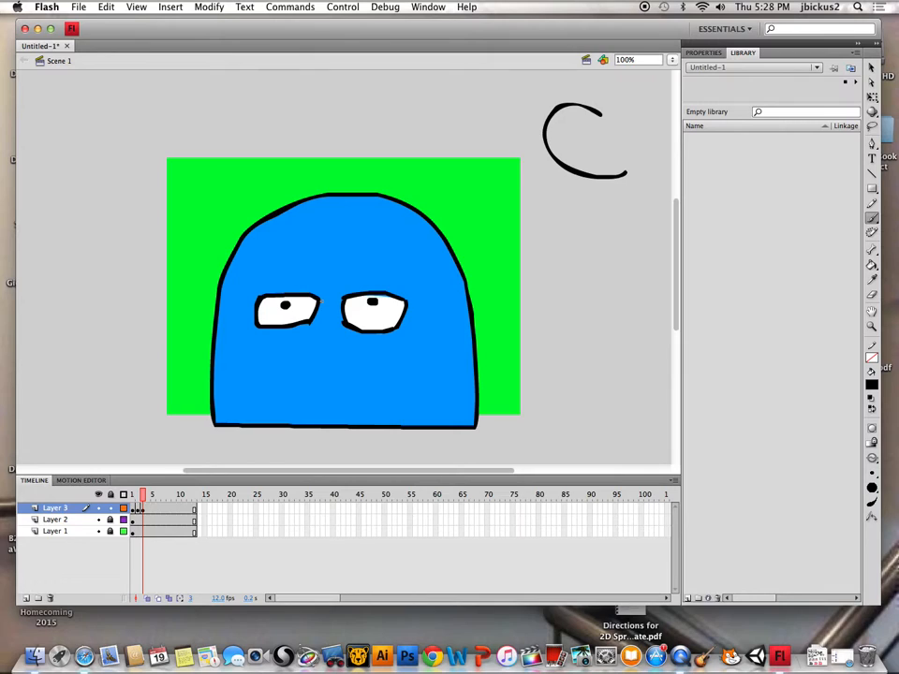
mouse_move(143, 496)
mouse_down()
mouse_move(125, 491)
mouse_move(146, 493)
mouse_move(125, 497)
mouse_move(146, 493)
mouse_move(136, 497)
mouse_up()
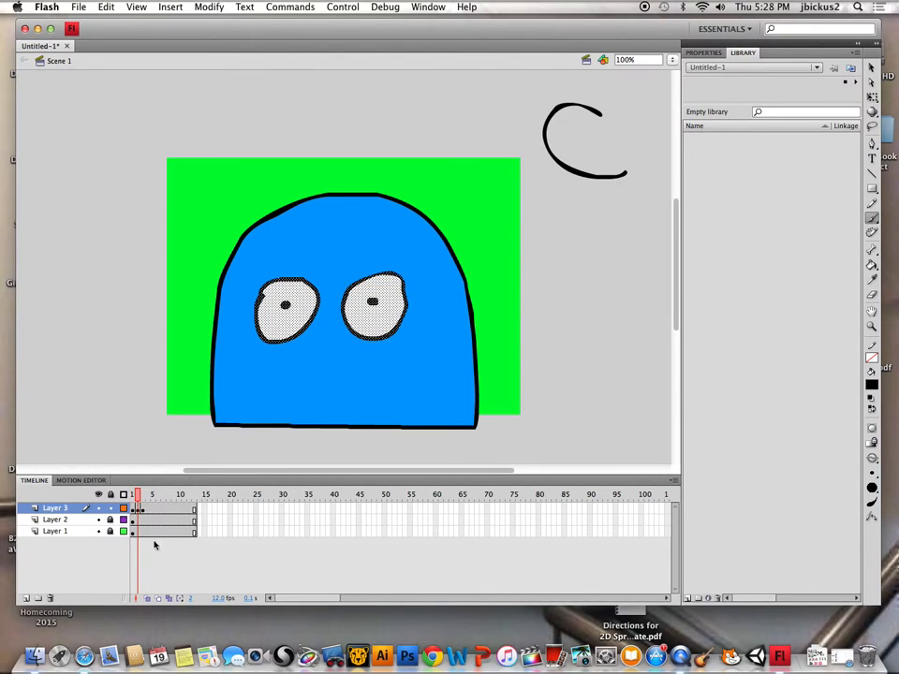
Add a fourth layer, rename Layer 3 as eyes and name the new layer mouth
click(26, 597)
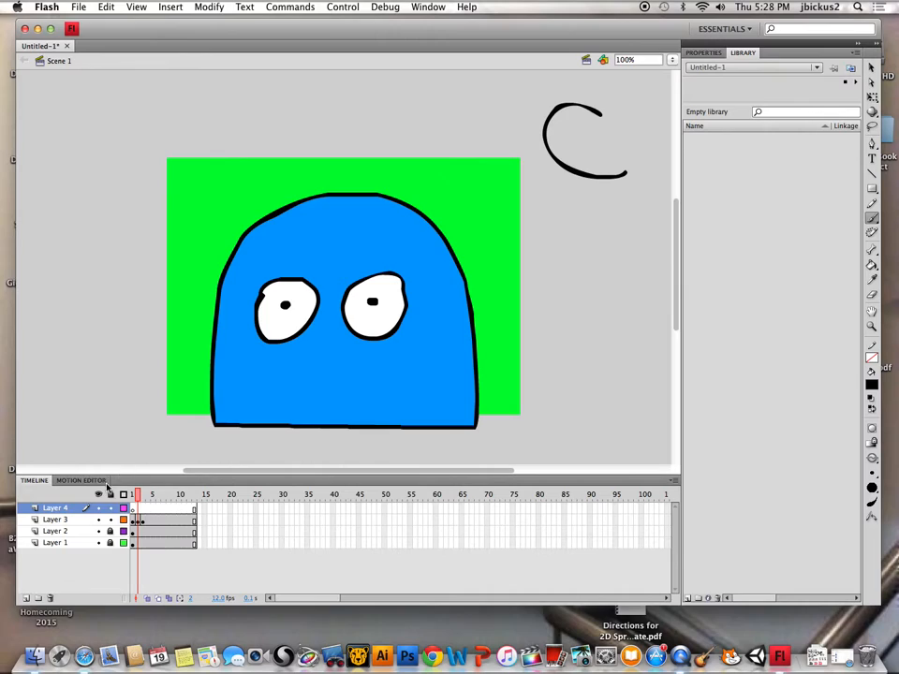
double_click(67, 520)
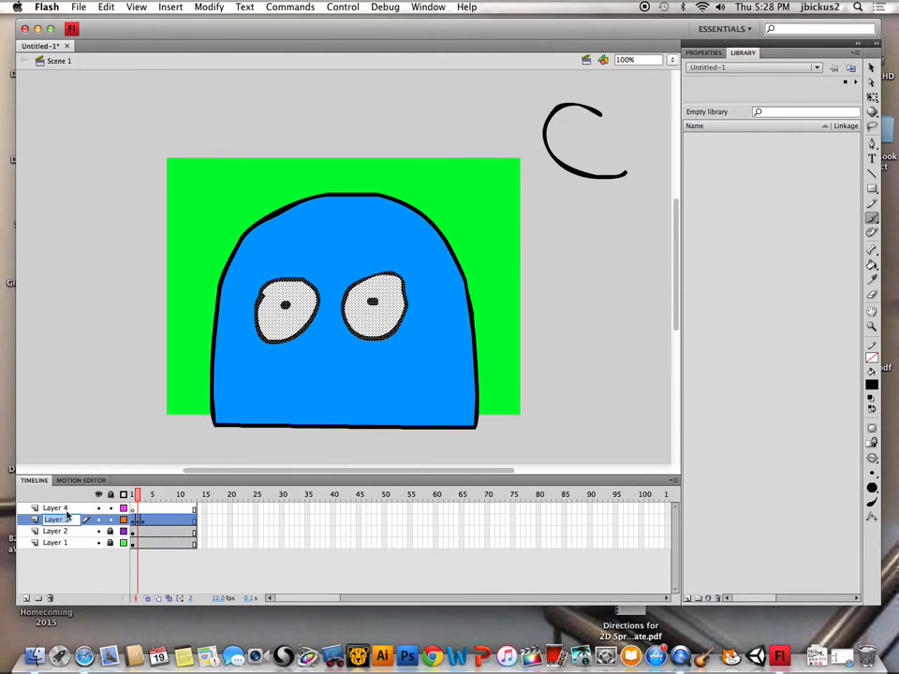
text(eyes)
click(64, 508)
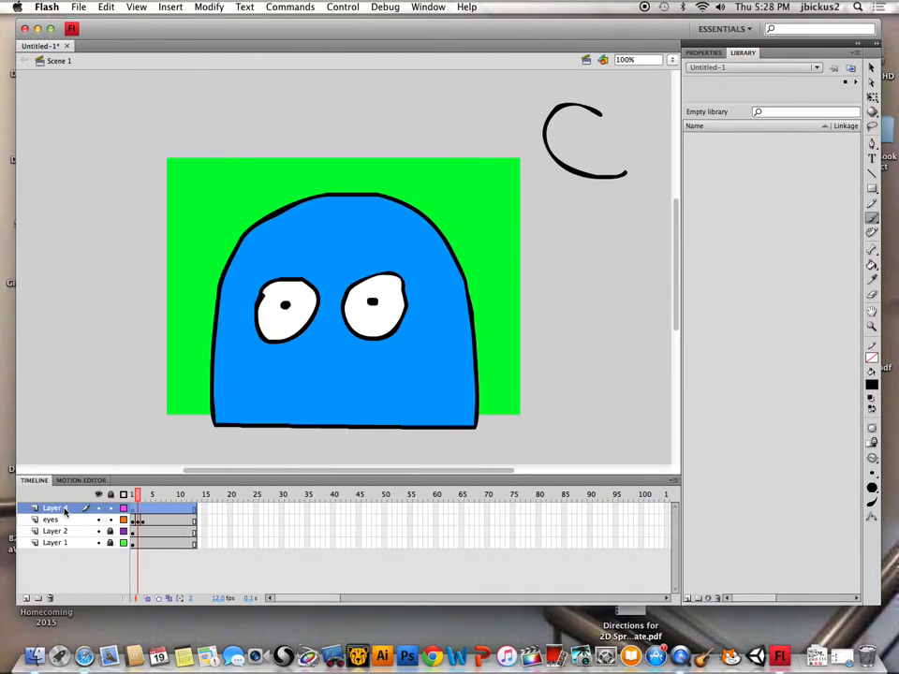
double_click(65, 509)
text(mouth)
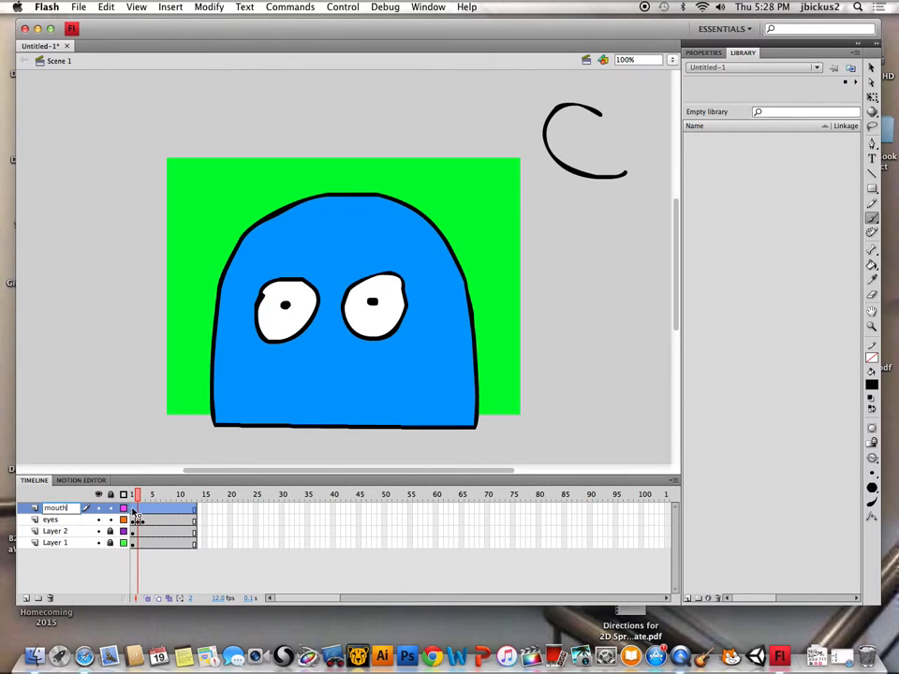
Set the Brush color to dark red and paint a small mouth dot below the eyes on frame 1 of the mouth layer
click(134, 511)
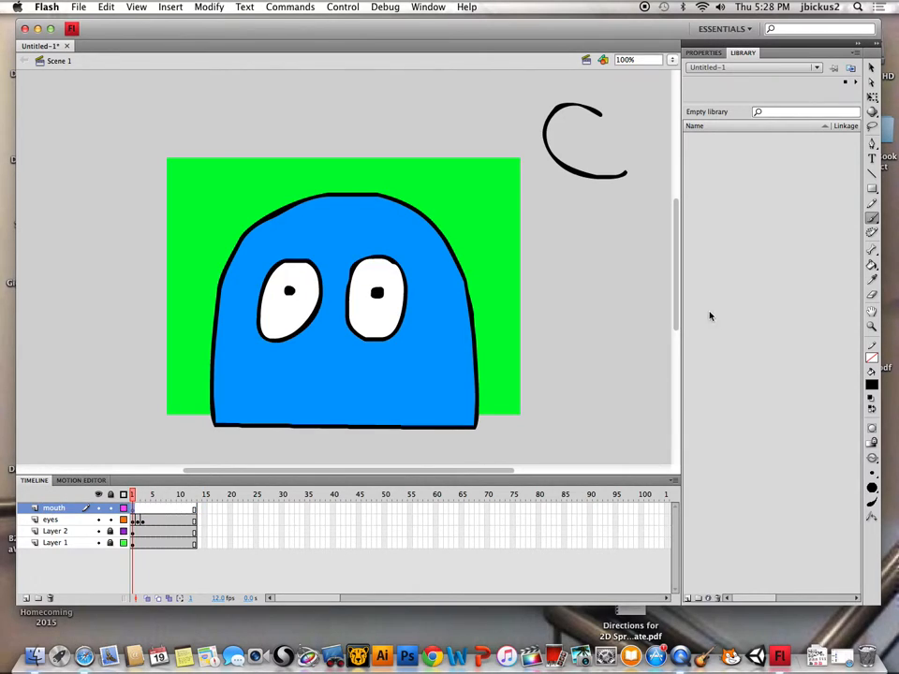
click(872, 218)
click(872, 384)
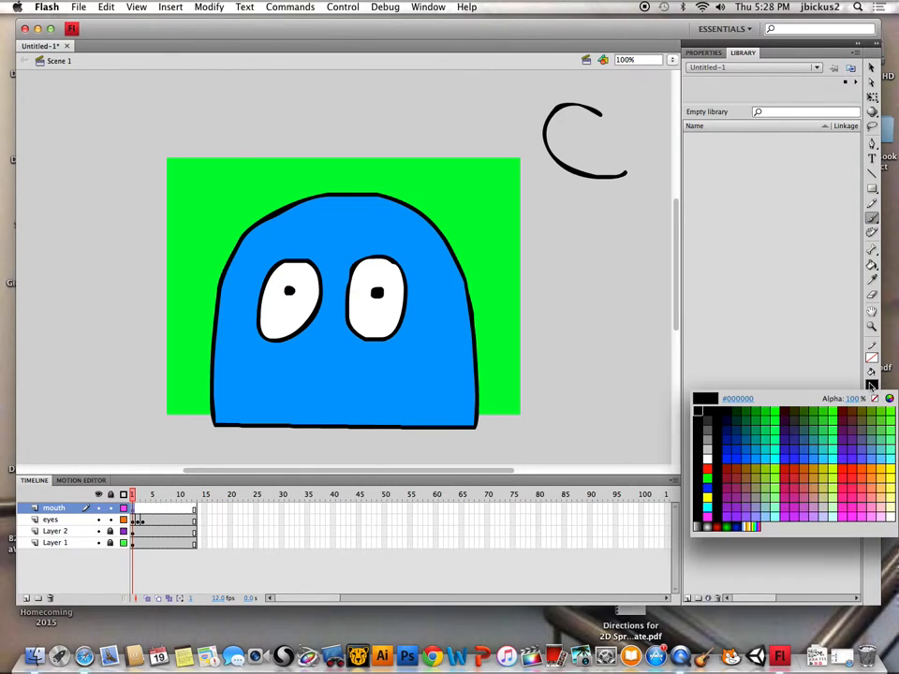
click(725, 482)
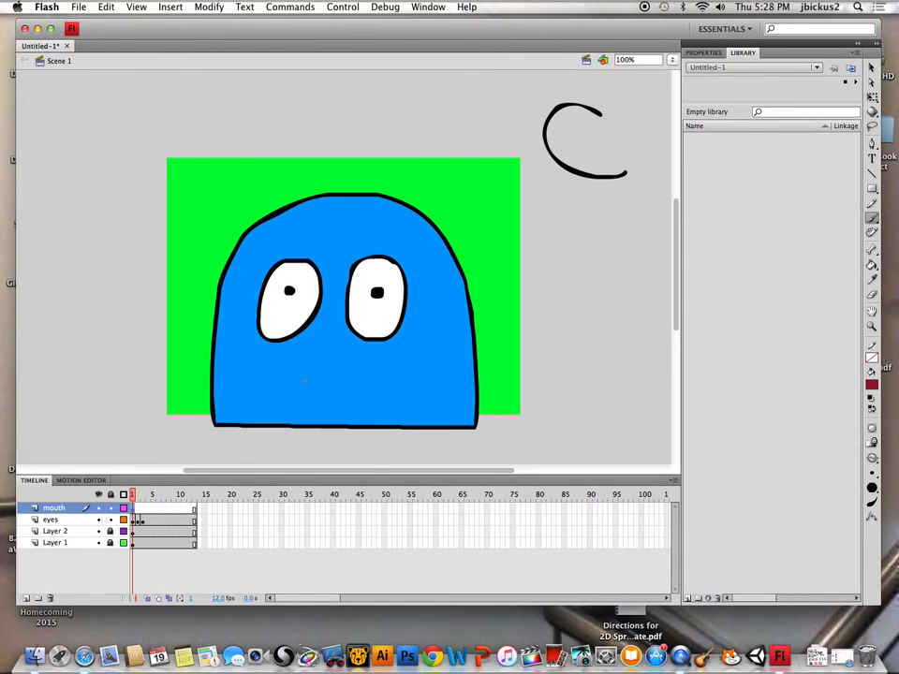
Add a keyframe at frame 2 of the mouth layer and paint the dark red mouth slightly larger
click(134, 509)
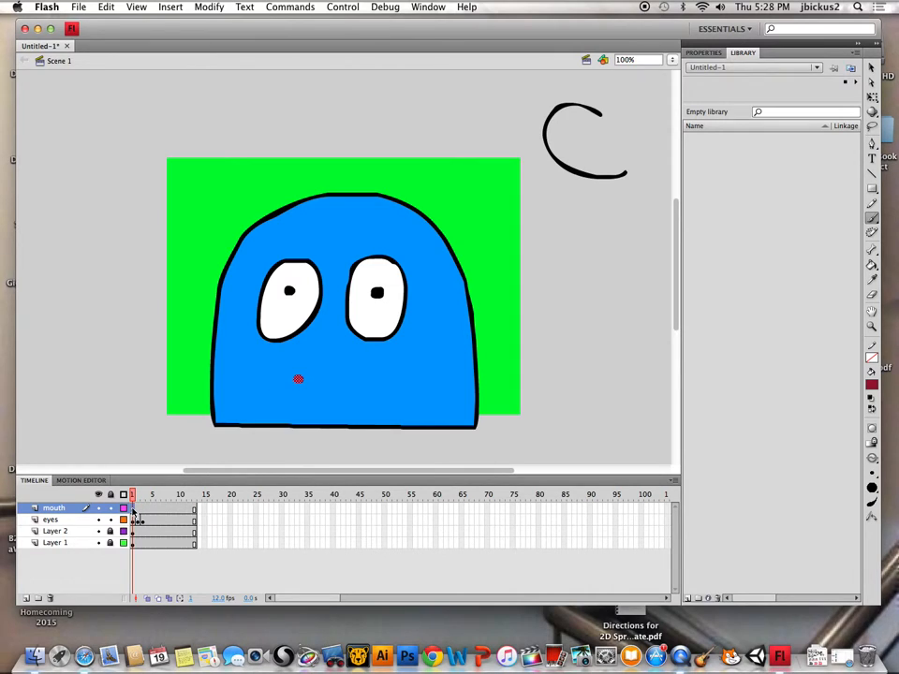
key(F6)
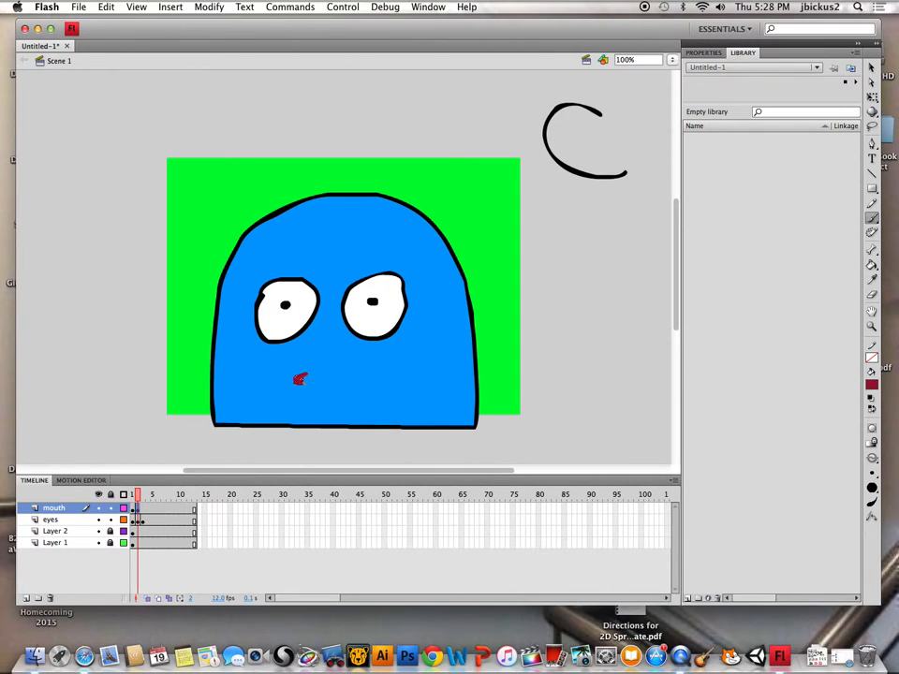
drag(295, 379, 319, 377)
Add a keyframe at frame 3 of the mouth layer, paint a wider mouth outline and fill it with dark red
key(F6)
mouse_move(297, 379)
mouse_down()
mouse_move(332, 359)
mouse_move(319, 380)
mouse_up()
click(872, 265)
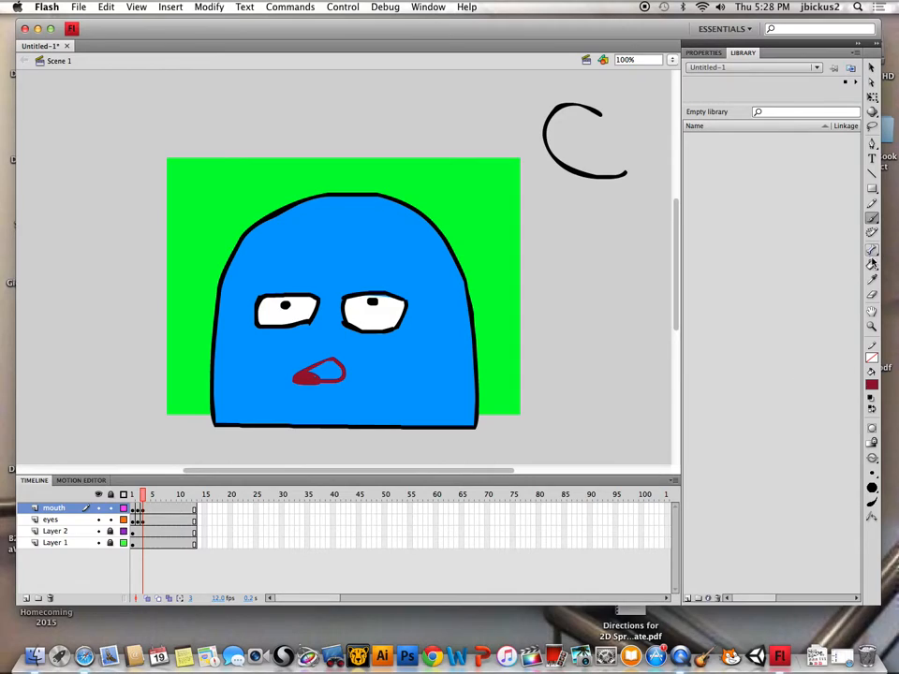
click(331, 367)
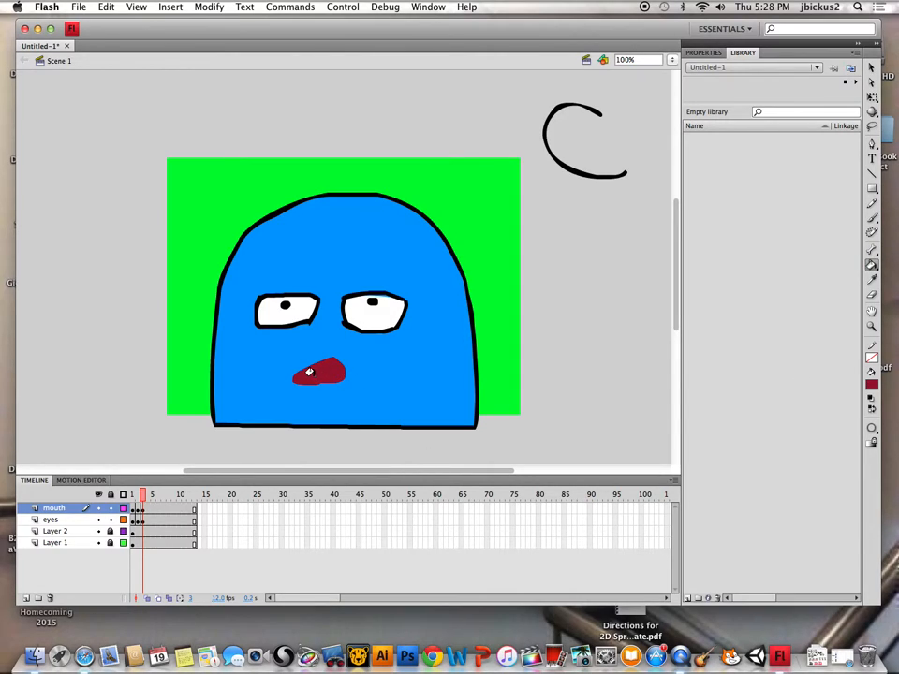
key(v)
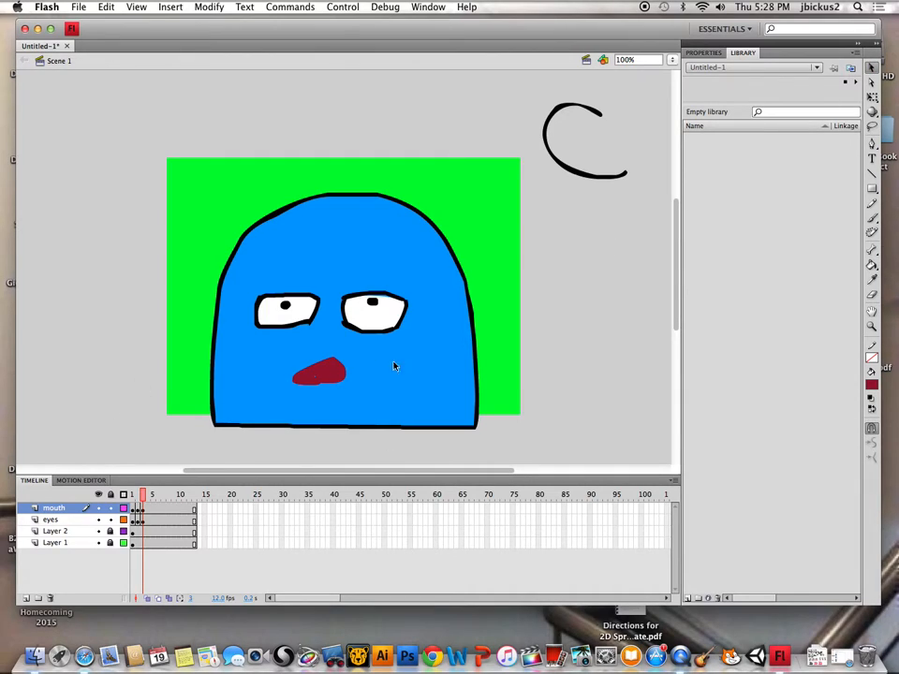
click(324, 379)
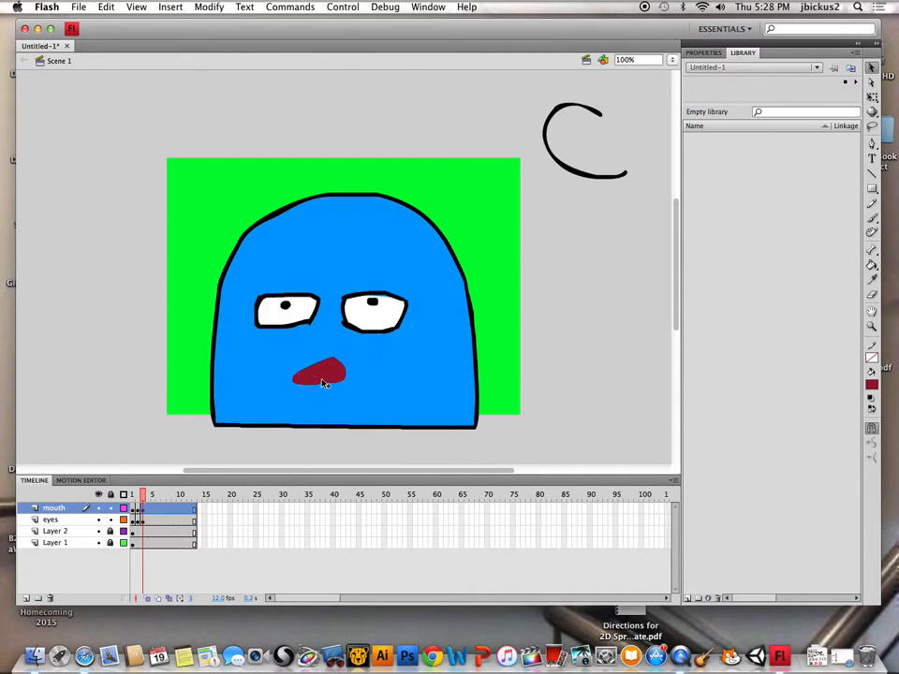
right_click(148, 510)
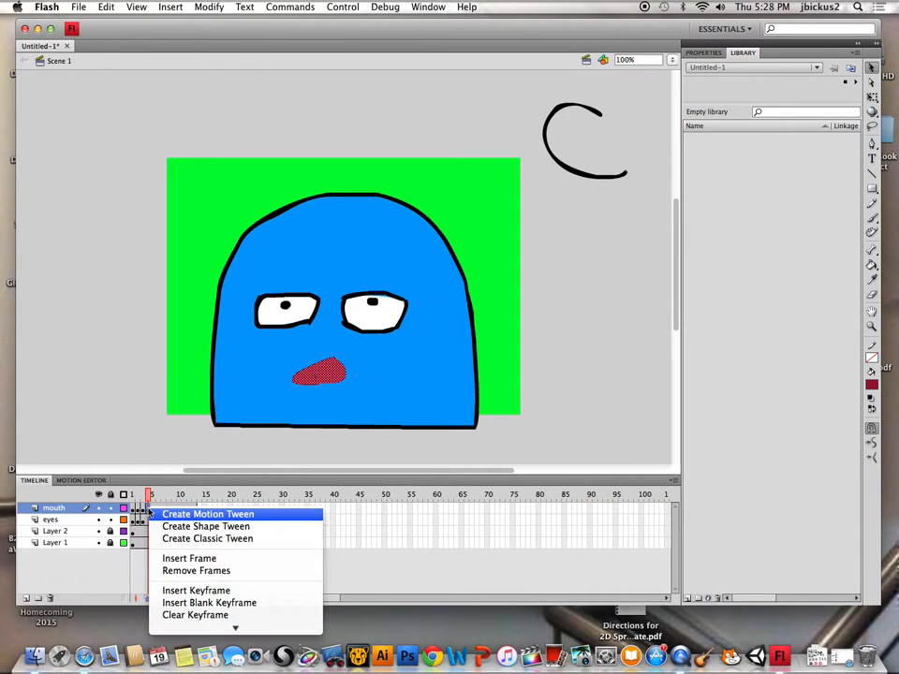
click(187, 558)
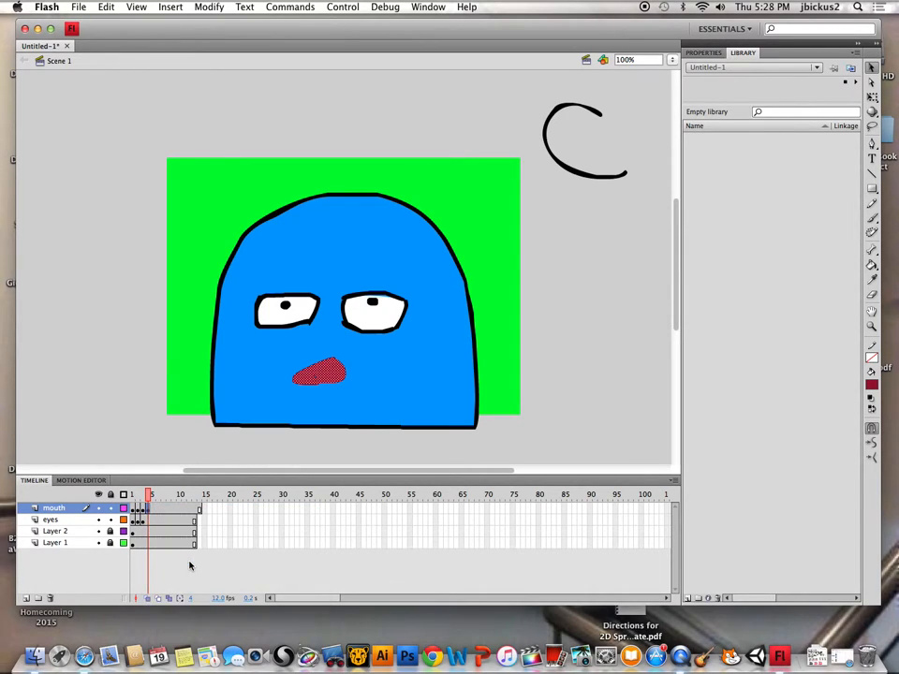
key(super+z)
Insert a keyframe at frame 4 of the mouth layer and move the mouth slightly upward
right_click(150, 511)
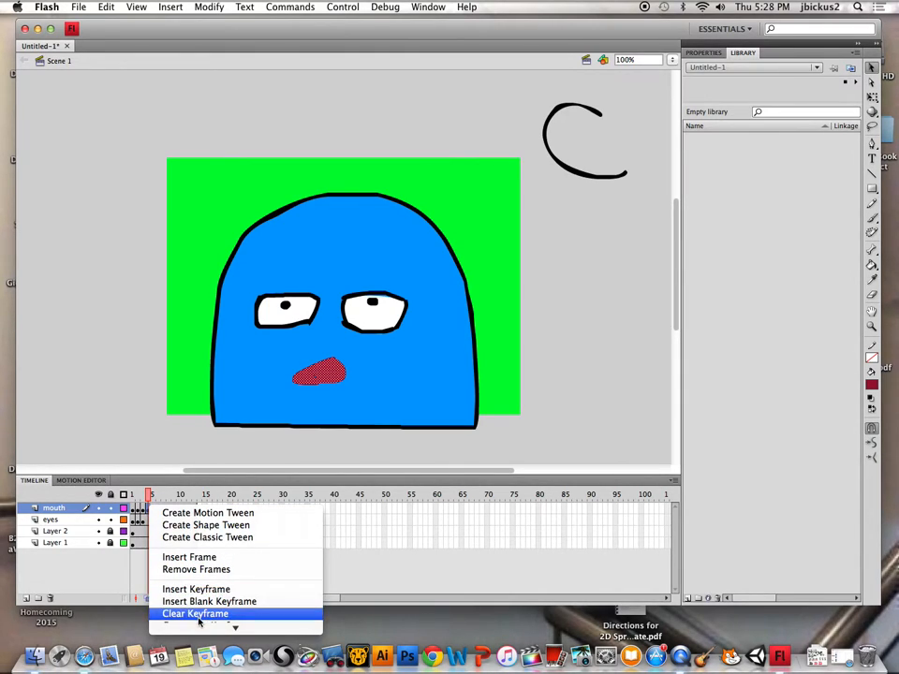
mouse_move(195, 630)
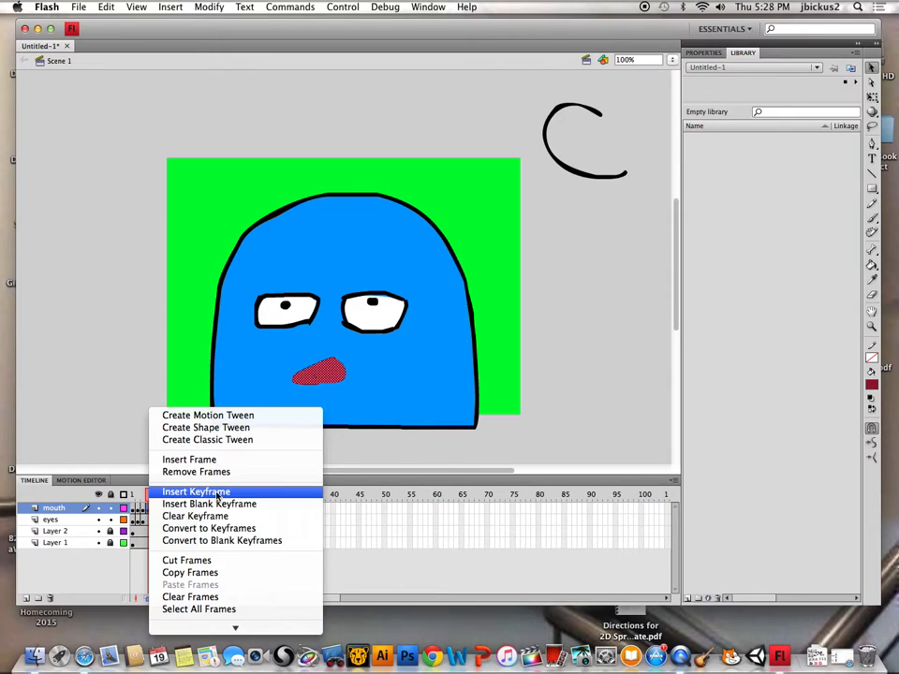
click(216, 493)
click(147, 509)
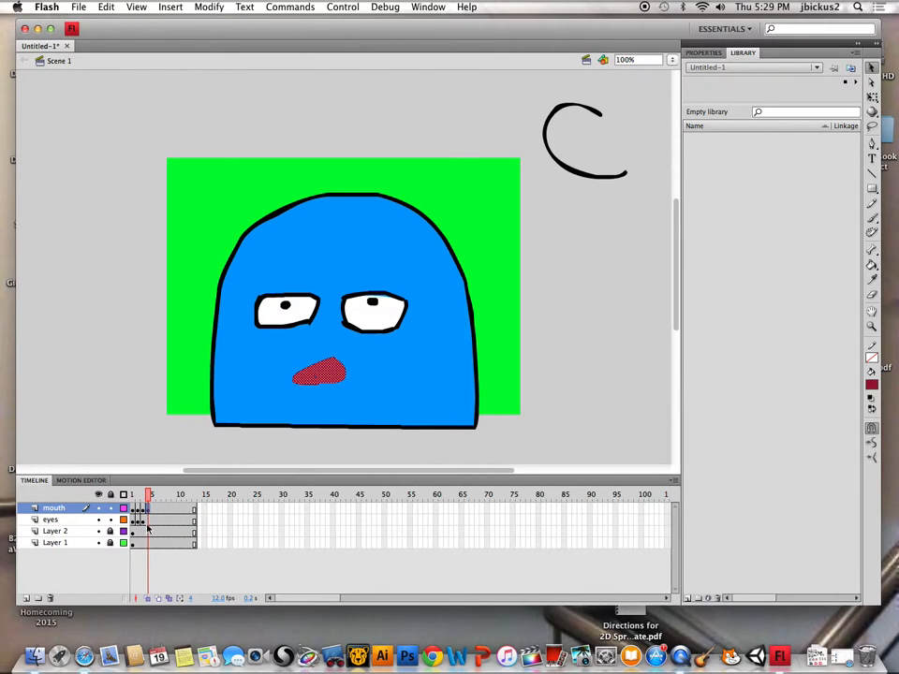
mouse_move(148, 494)
mouse_down()
mouse_move(136, 499)
mouse_move(150, 496)
mouse_up()
mouse_move(334, 370)
mouse_down()
mouse_move(323, 368)
mouse_move(332, 359)
mouse_up()
Add a keyframe at frame 5 of the mouth layer and shift the mouth slightly down and to the right
click(153, 508)
key(F6)
drag(325, 371, 331, 378)
Add a keyframe at frame 6 of the mouth layer and enlarge the mouth up and to the right with Free Transform
key(F6)
mouse_move(159, 498)
mouse_down()
mouse_move(147, 499)
mouse_move(155, 500)
mouse_up()
click(159, 508)
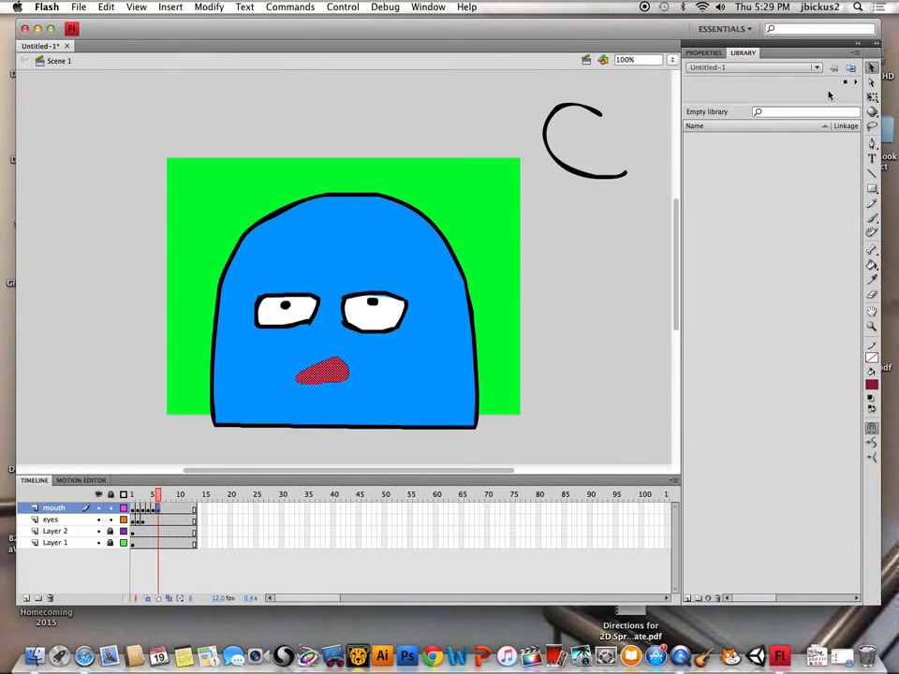
key(q)
drag(348, 356, 366, 348)
Add keyframes at frames 7 and 8 of the mouth layer, enlarging the mouth on each and shifting it slightly down-left on frame 8
key(F6)
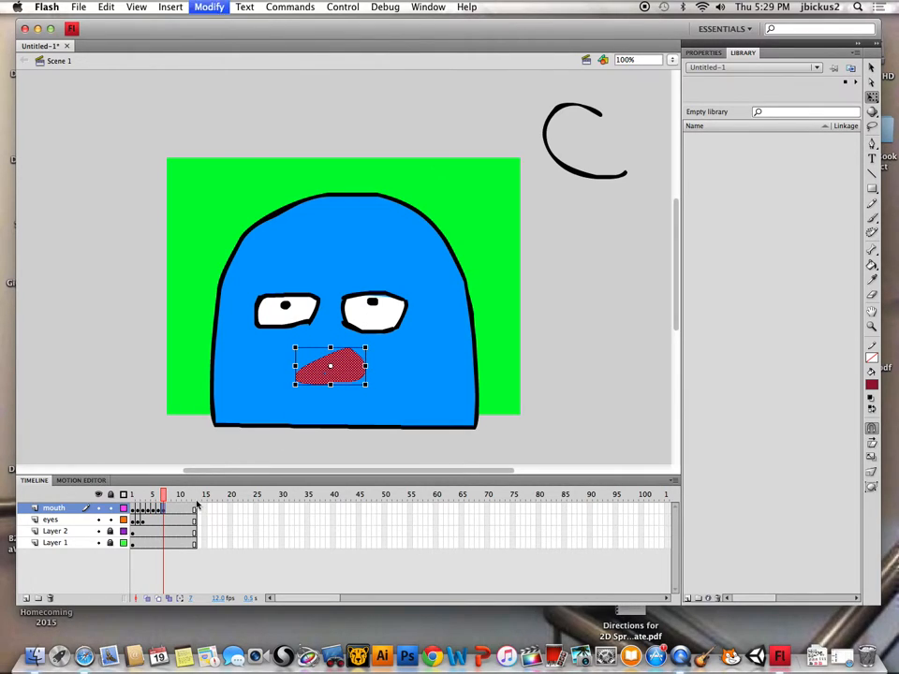
drag(365, 349, 383, 333)
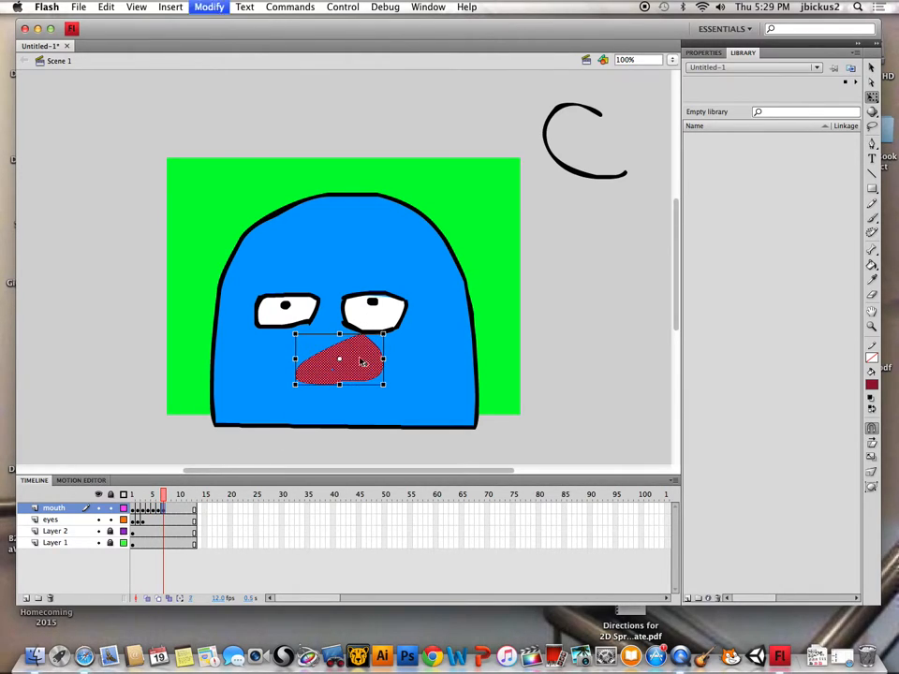
key(F6)
drag(296, 383, 275, 393)
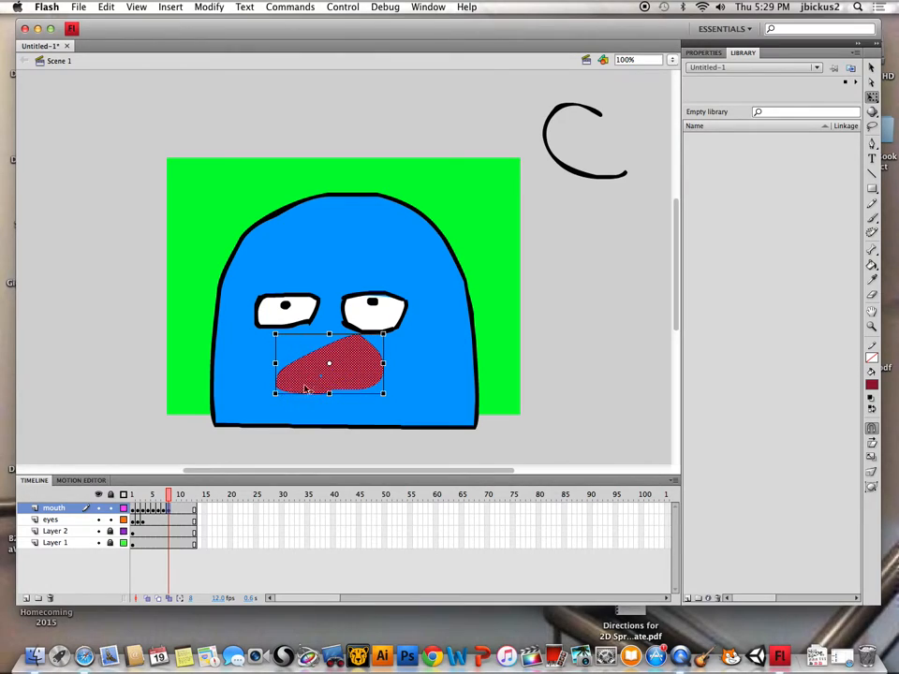
drag(354, 367, 347, 374)
Add a keyframe at frame 9 of the mouth layer, stretch the mouth slightly up and to the right, and scrub back to frame 1
key(F6)
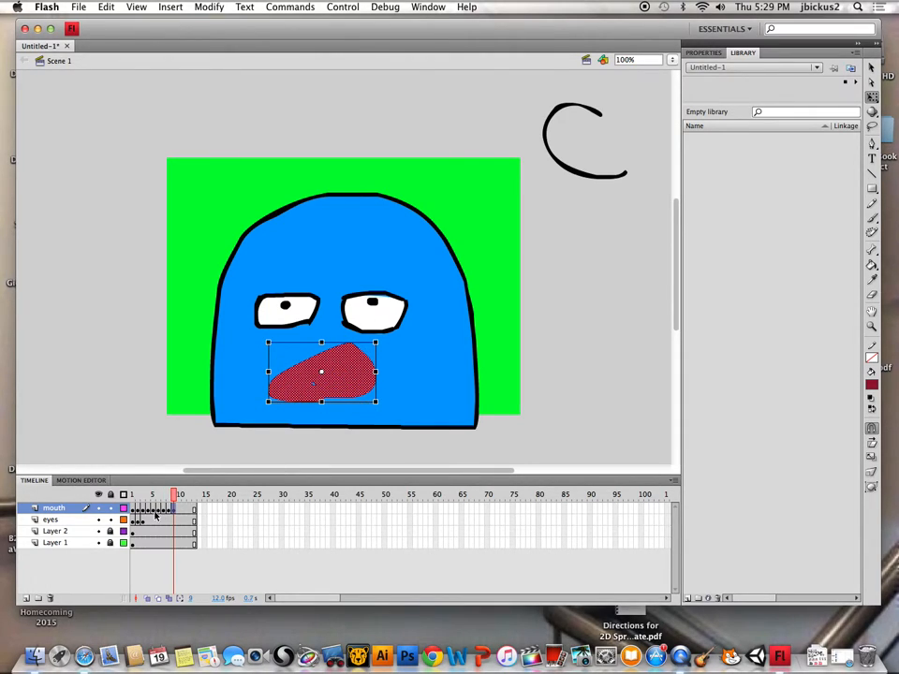
drag(382, 340, 382, 335)
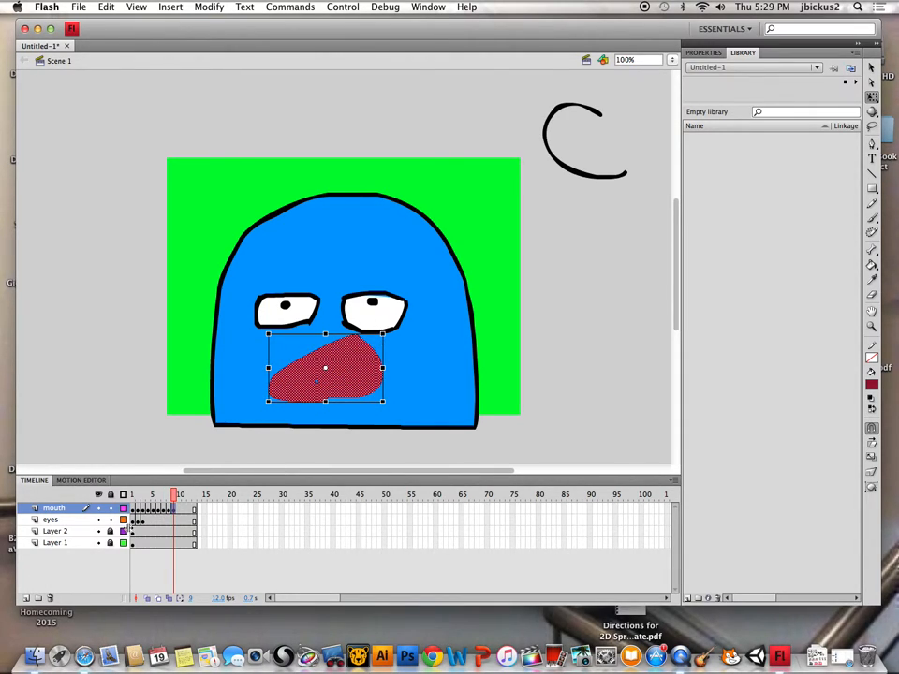
drag(166, 496, 125, 499)
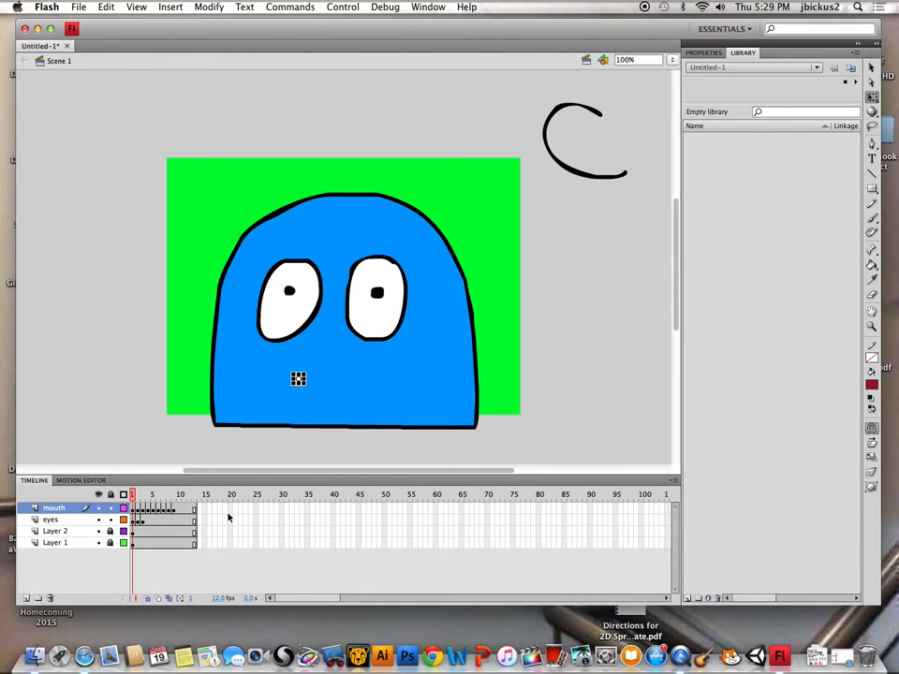
Reshape the mouth on frame 7 with the Subselection tool, pulling its upper-left edge outward
click(869, 68)
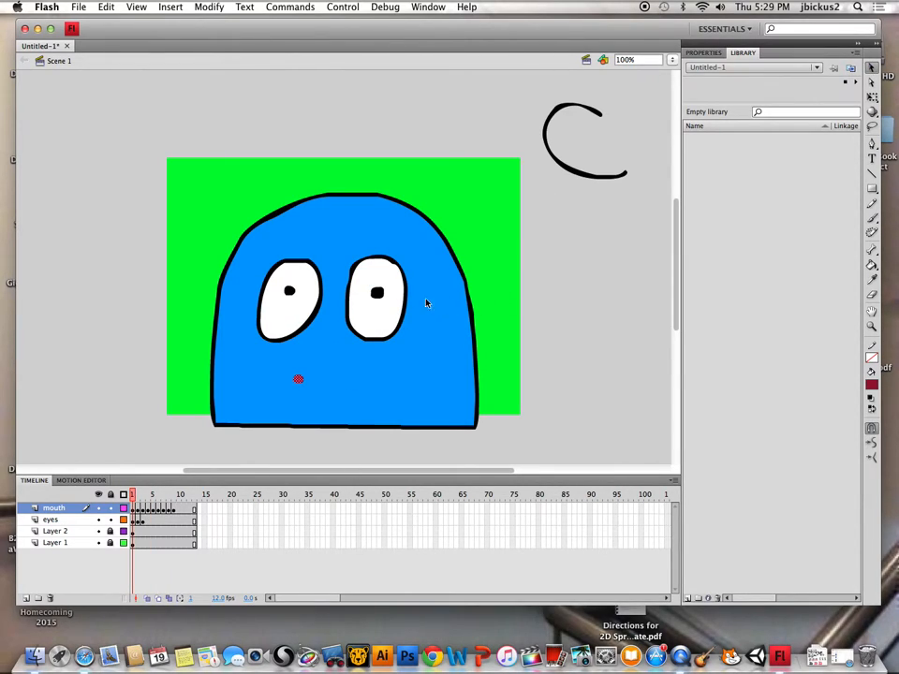
click(872, 82)
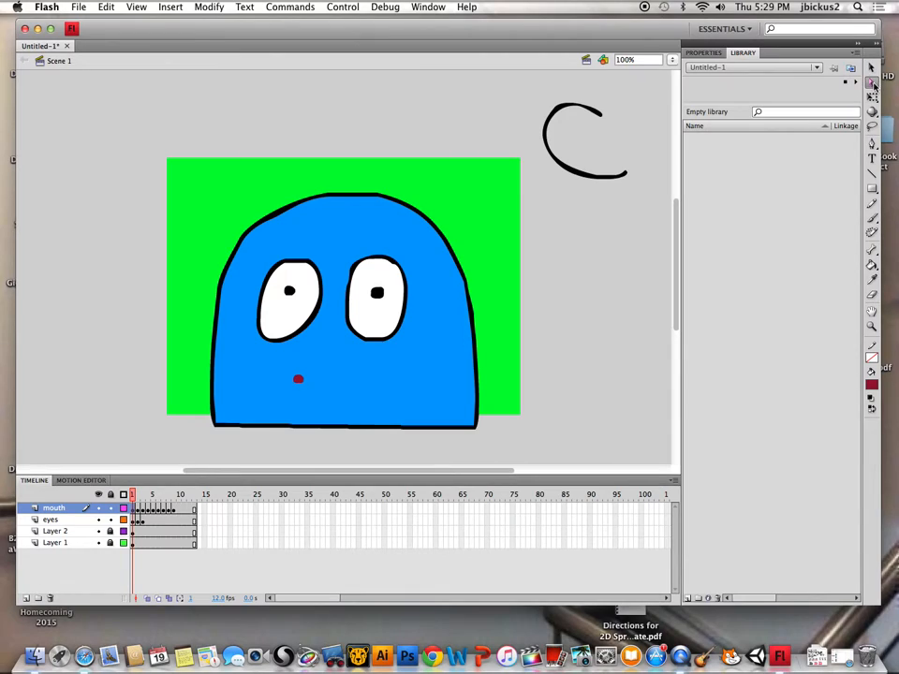
click(299, 381)
click(298, 379)
click(164, 509)
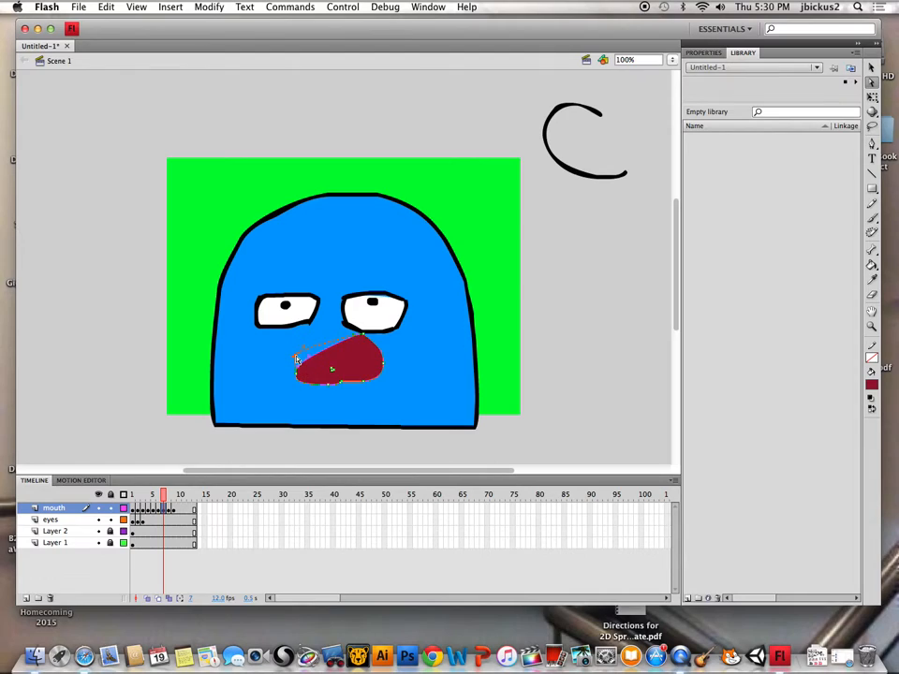
drag(295, 359, 296, 357)
drag(321, 343, 321, 332)
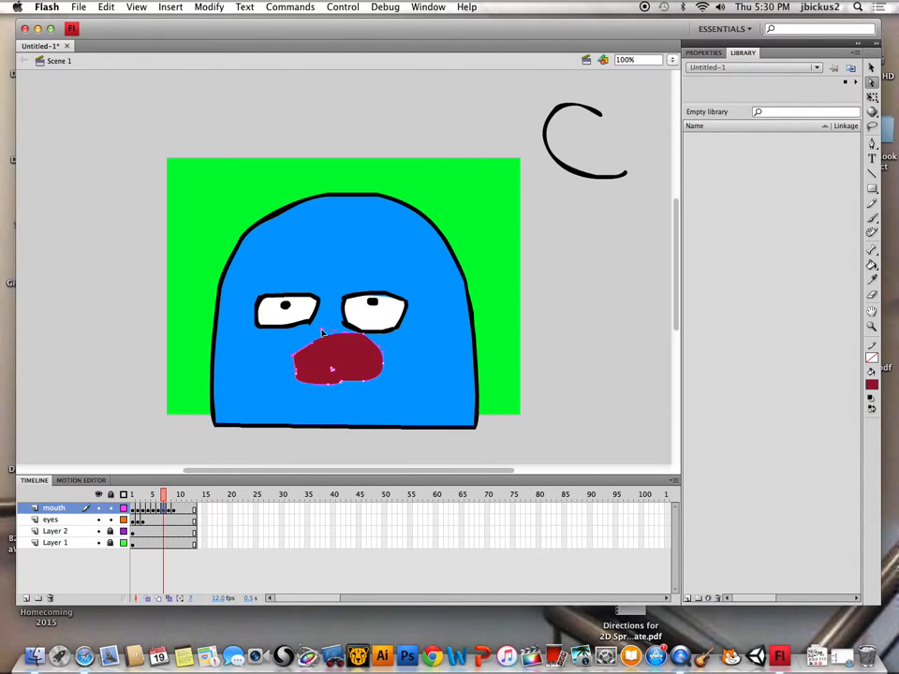
Round out the upper-left edge of the frame 7 mouth with the Convert Anchor Point tool
click(872, 144)
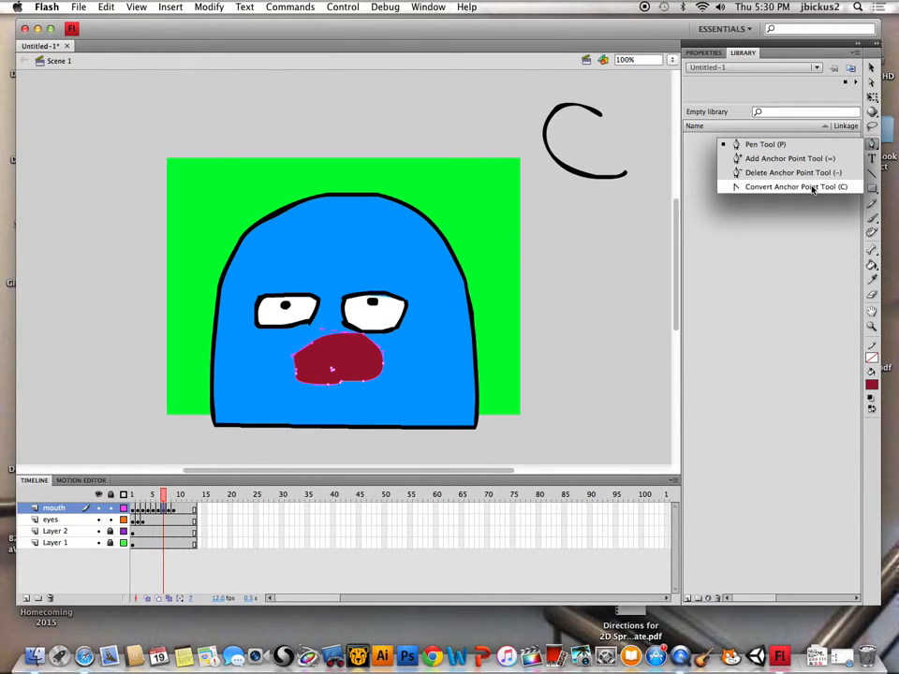
click(755, 187)
drag(310, 319, 294, 356)
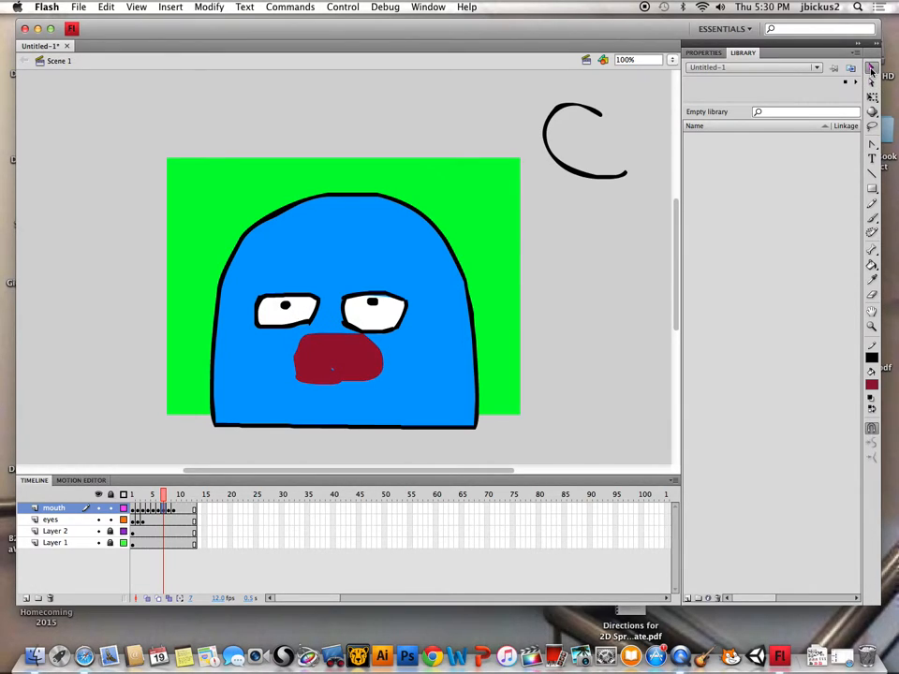
Try closing the open curve beside the stage with a black brush stroke, try green and pink fill colors, and undo the stroke
click(875, 84)
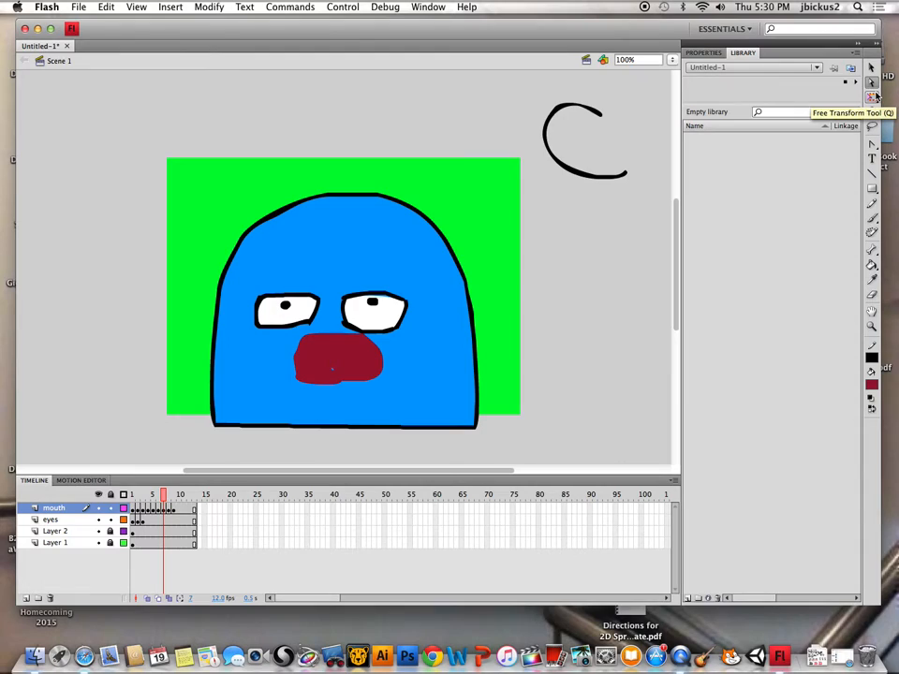
click(873, 95)
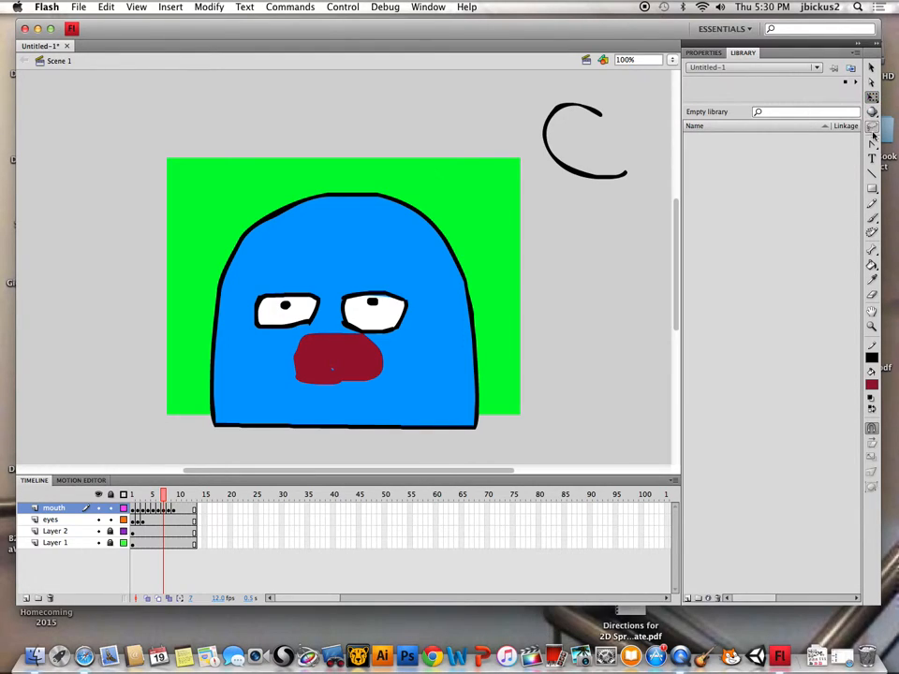
click(872, 220)
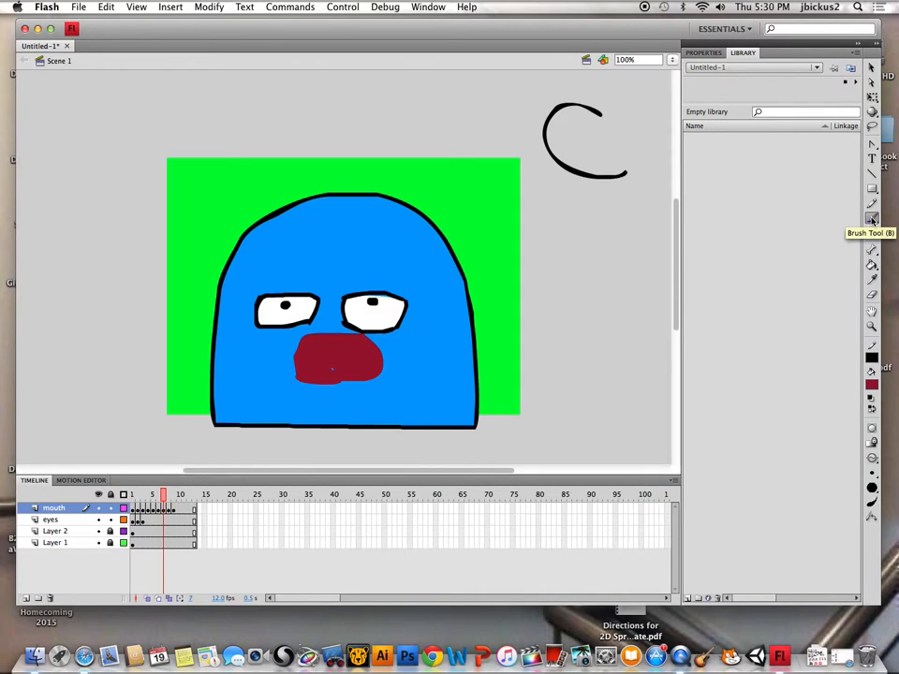
click(872, 384)
click(704, 409)
drag(625, 171, 594, 111)
click(871, 265)
click(871, 385)
click(766, 416)
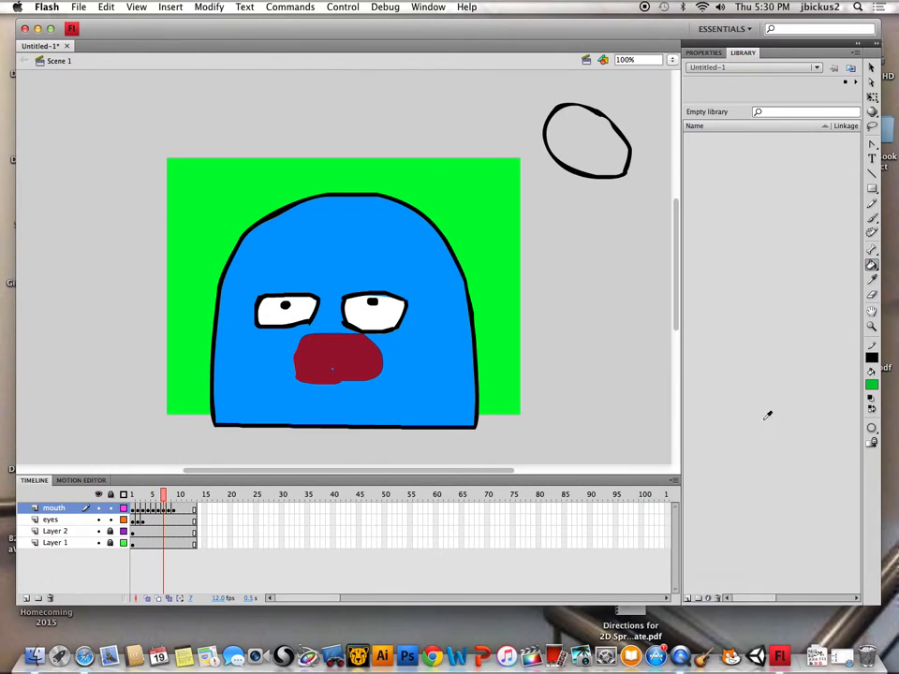
click(870, 389)
click(799, 485)
key(super+z)
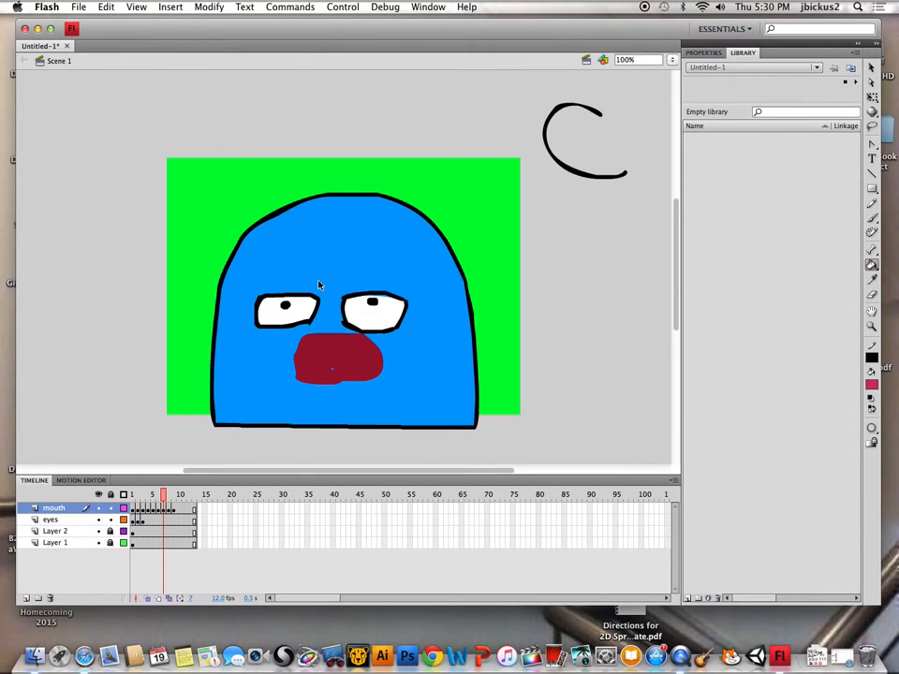
Unlock Layer 2 and toggle the mouth layer's visibility off and back on
click(100, 531)
click(100, 532)
click(100, 532)
click(100, 532)
click(98, 509)
click(98, 508)
click(98, 508)
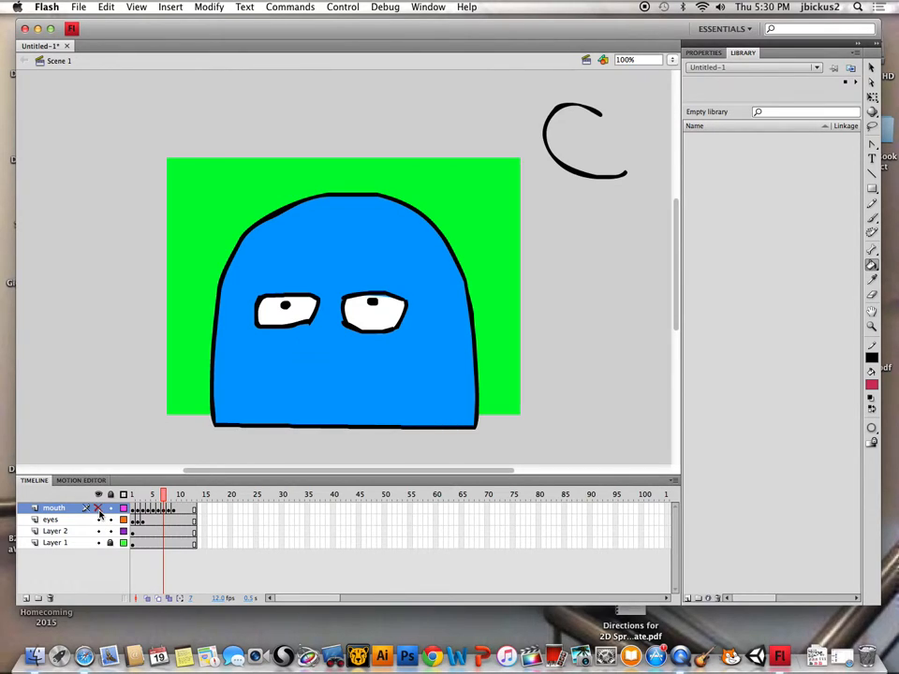
click(98, 508)
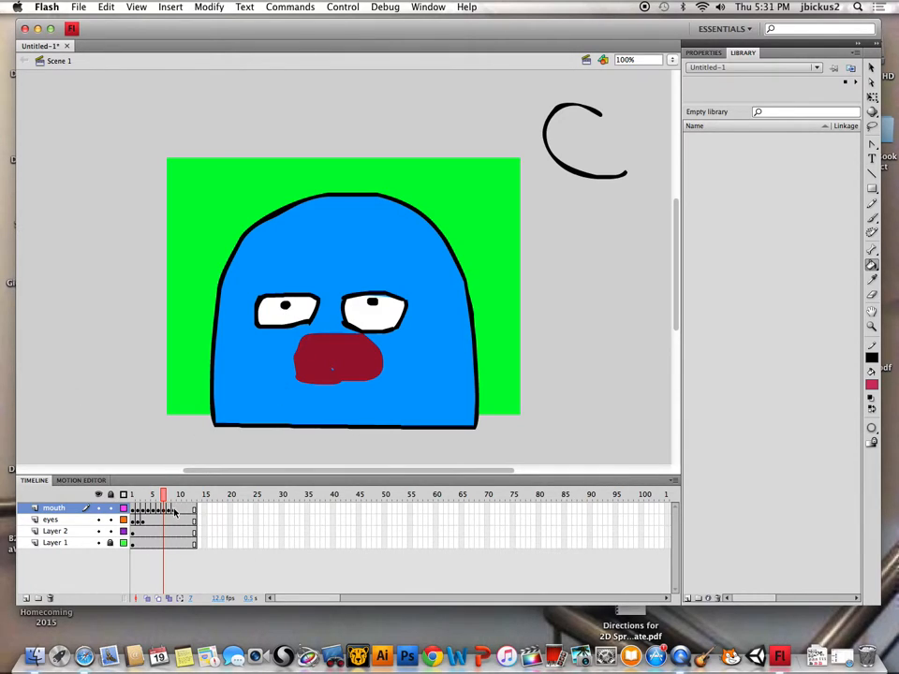
Enable onion skinning, go to frame 6 and extend the onion skin range one frame forward
click(147, 599)
mouse_move(164, 496)
mouse_down()
mouse_move(176, 497)
mouse_move(158, 496)
mouse_up()
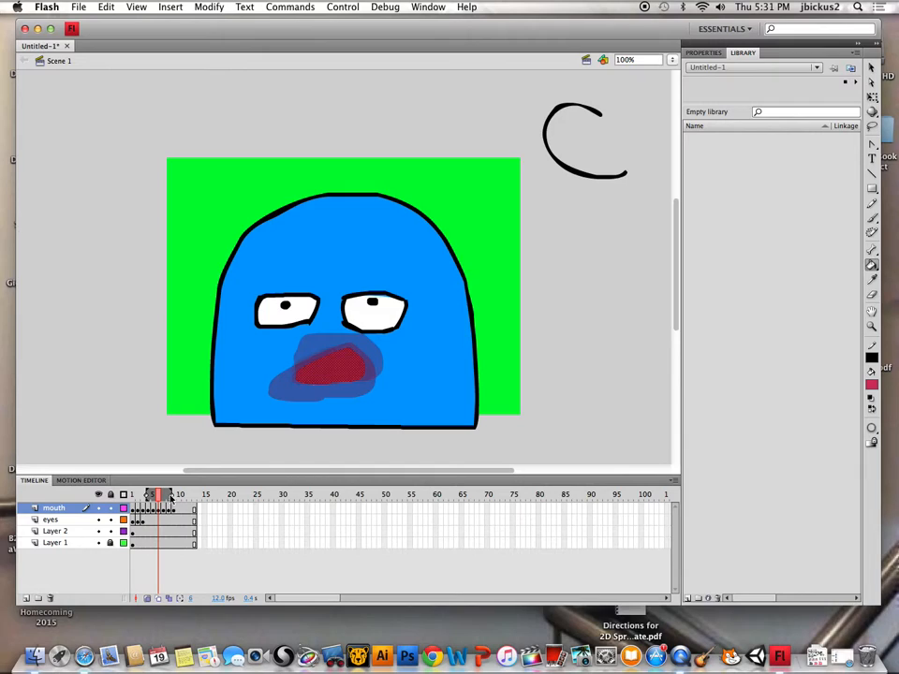
mouse_move(172, 497)
mouse_down()
mouse_move(159, 496)
mouse_move(198, 501)
mouse_move(174, 497)
mouse_up()
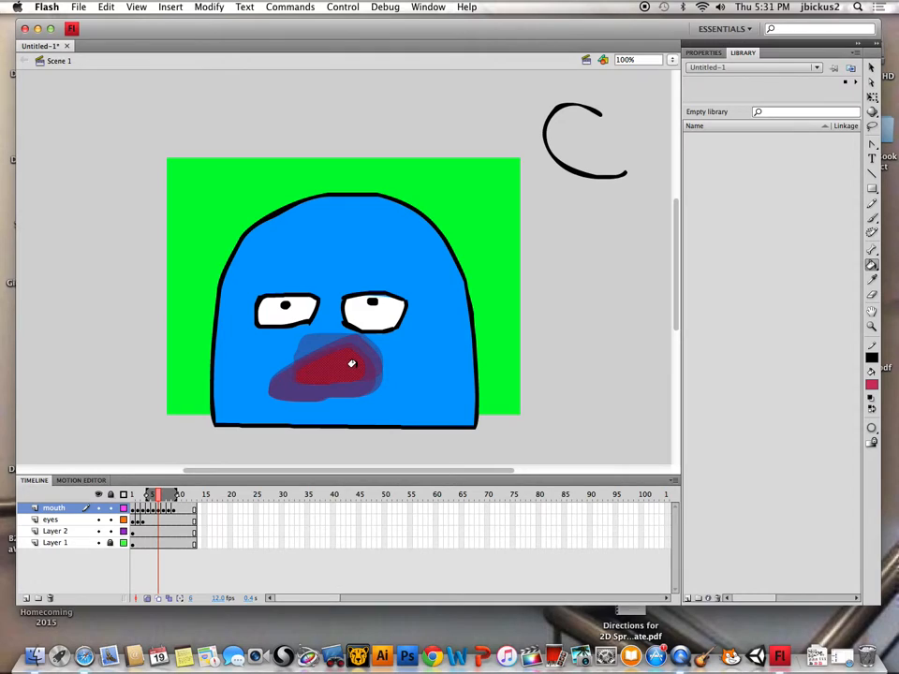
Turn on Loop Playback and preview the animation in the timeline
key(Return)
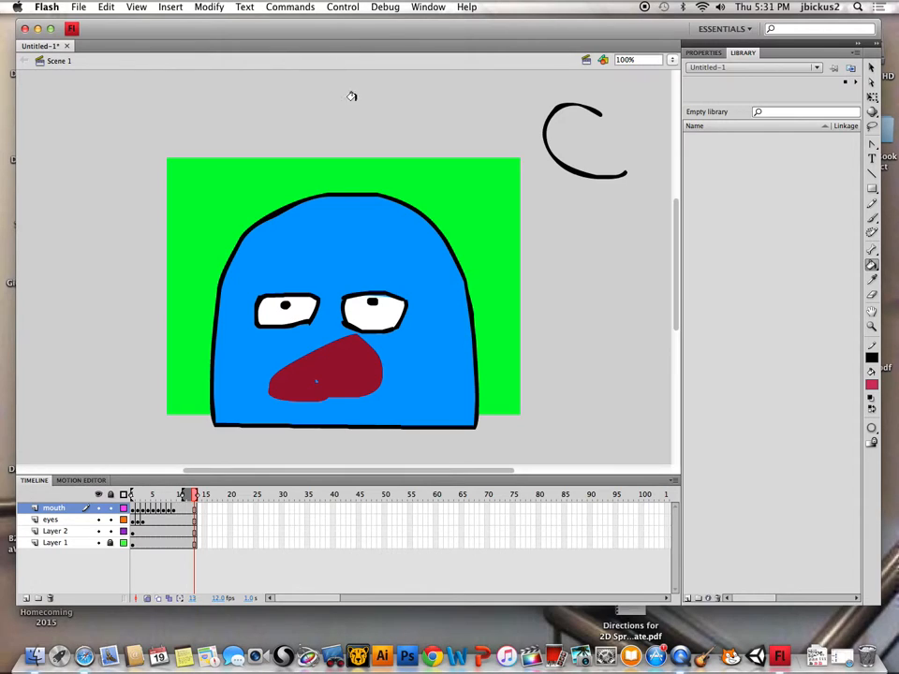
click(343, 7)
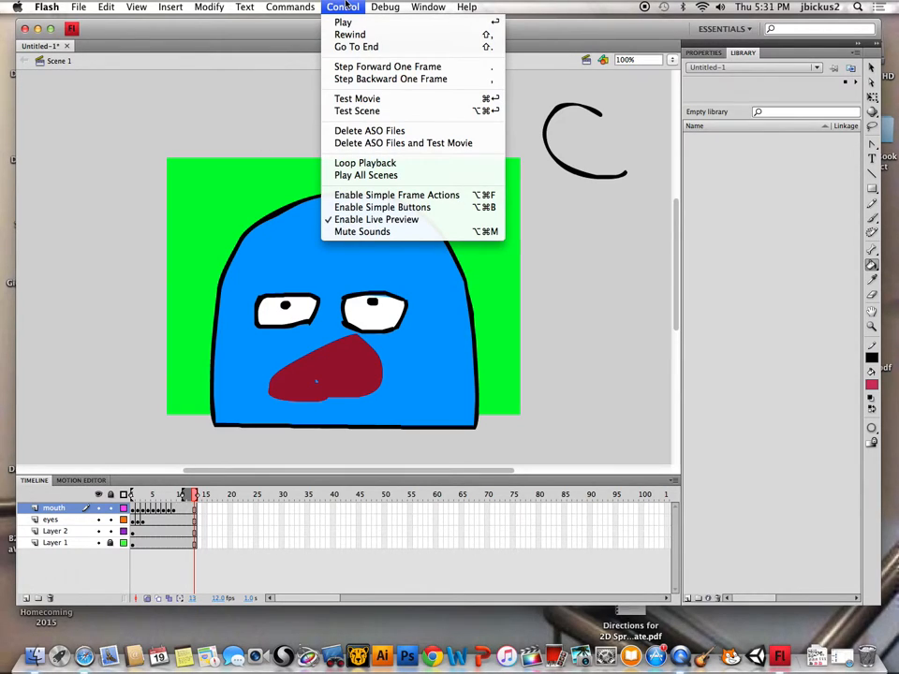
click(372, 167)
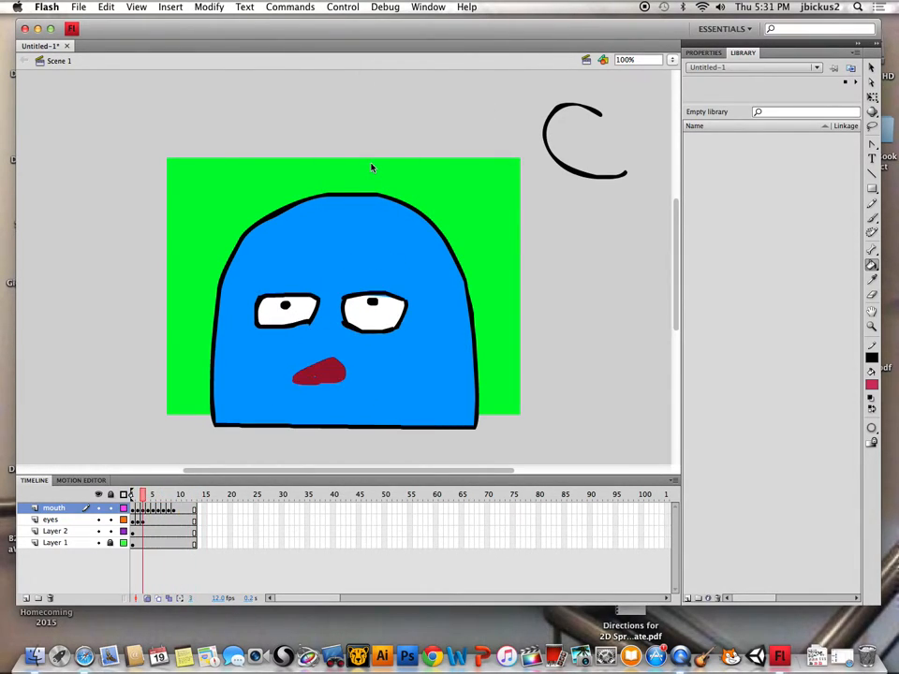
key(Return)
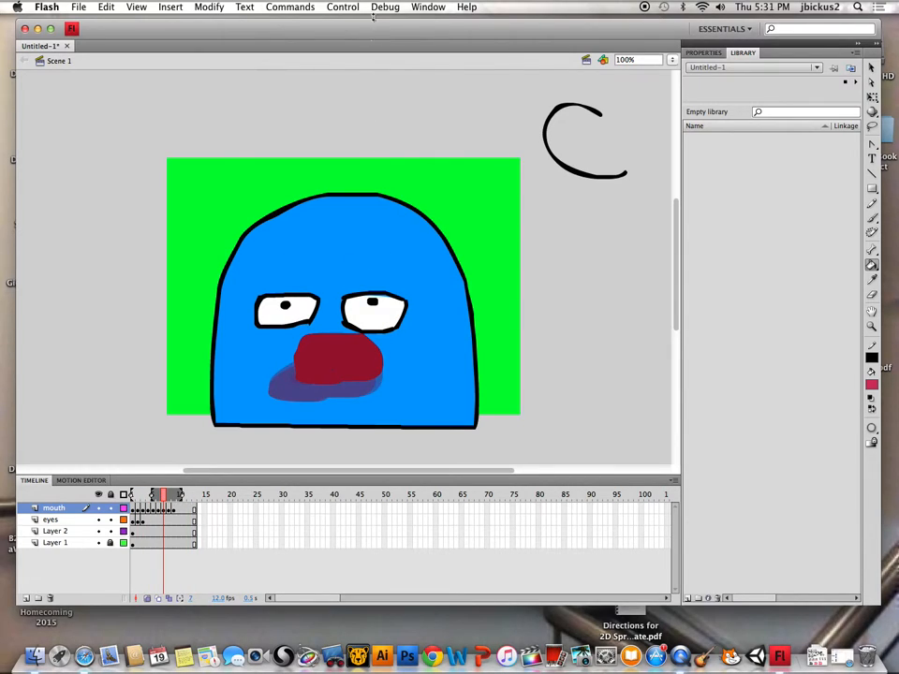
Run Test Movie to preview the animation as an SWF and close the preview window
click(343, 6)
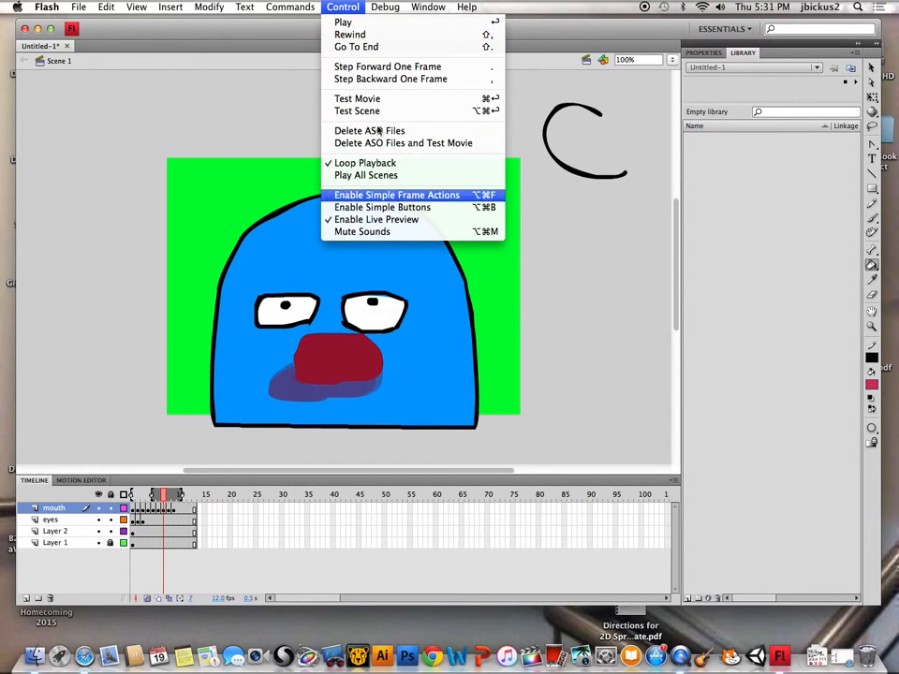
click(370, 98)
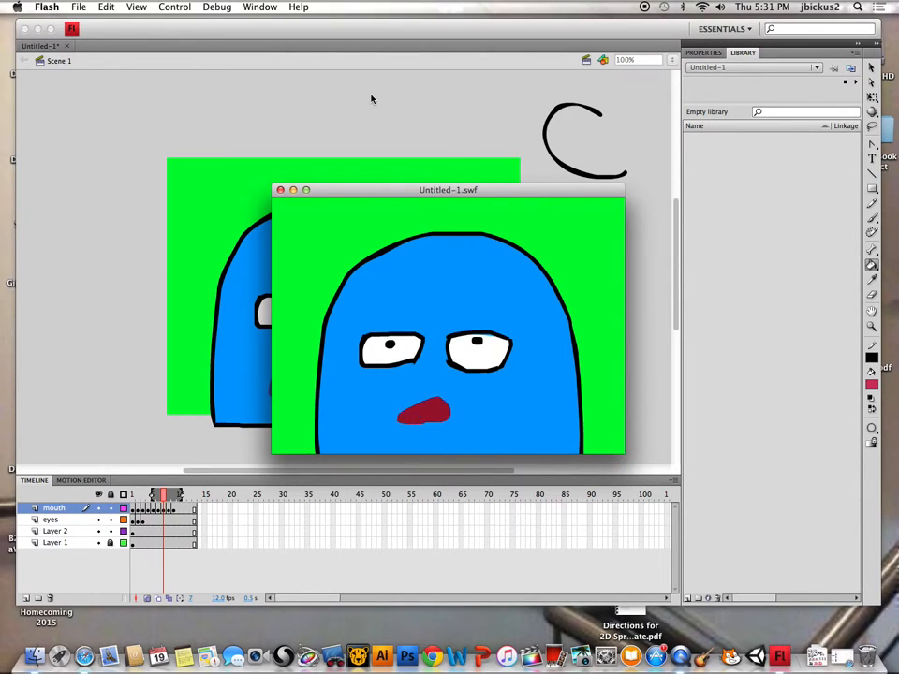
click(280, 190)
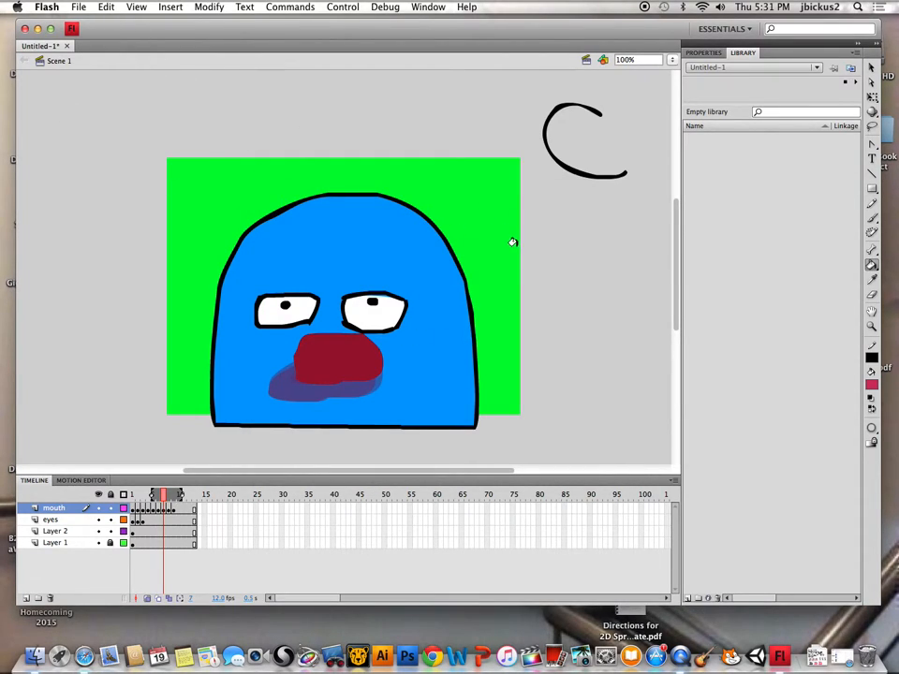
Start a movie export in QuickTime format with the Desktop as the destination
click(75, 6)
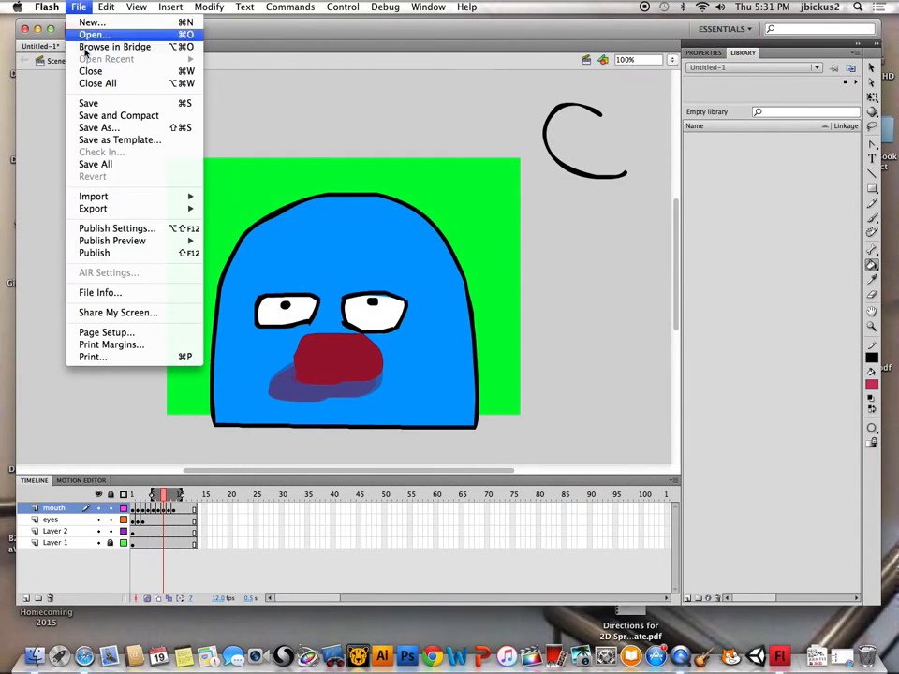
mouse_move(142, 210)
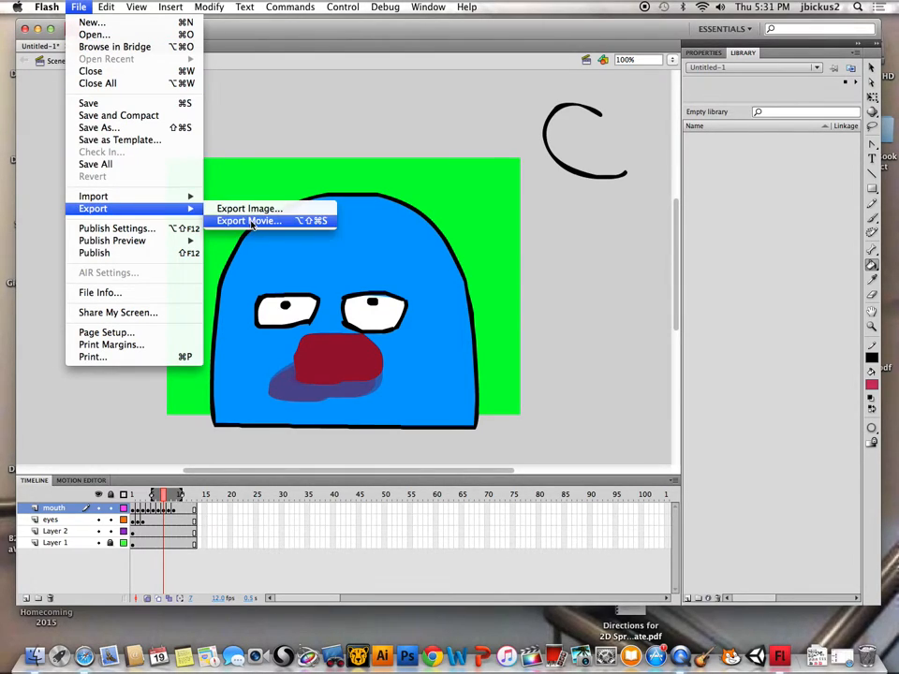
click(267, 221)
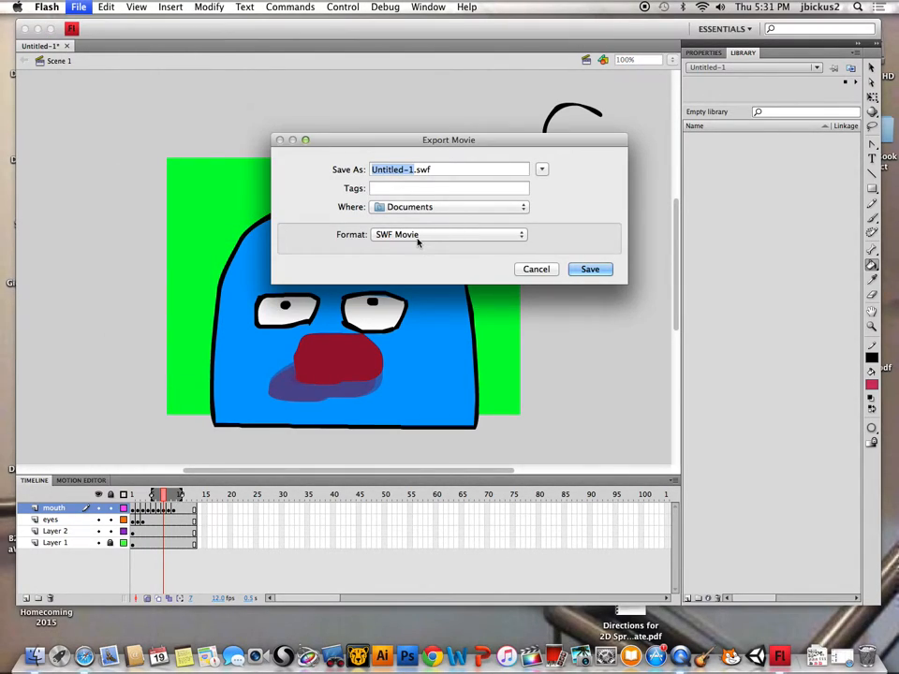
click(418, 235)
click(418, 246)
click(417, 208)
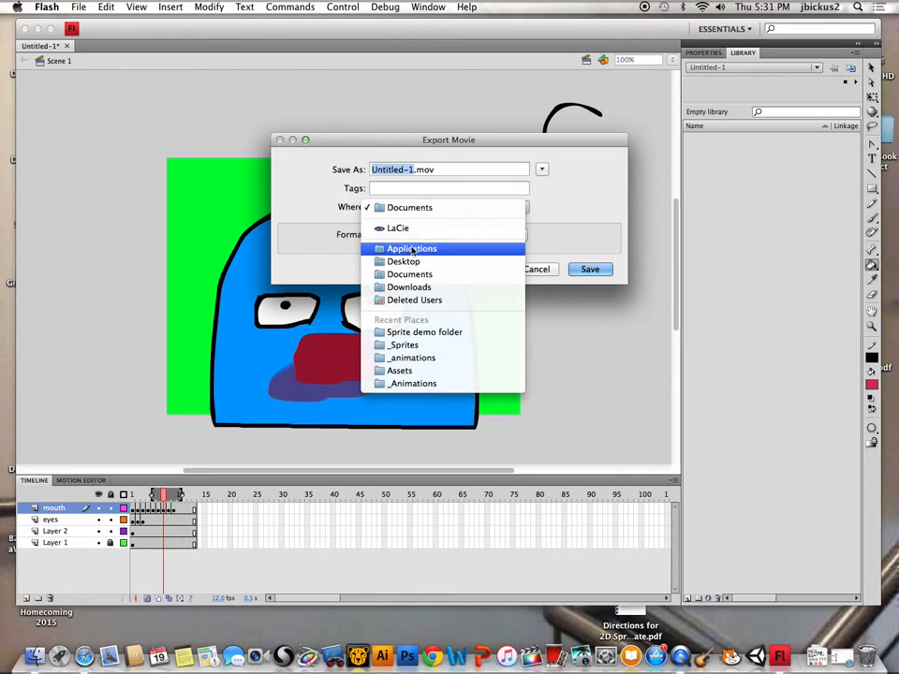
click(412, 259)
Name the movie with the author's surname followed by "face animation" and export it, stopping when the last frame is reached
text(Bickus fac)
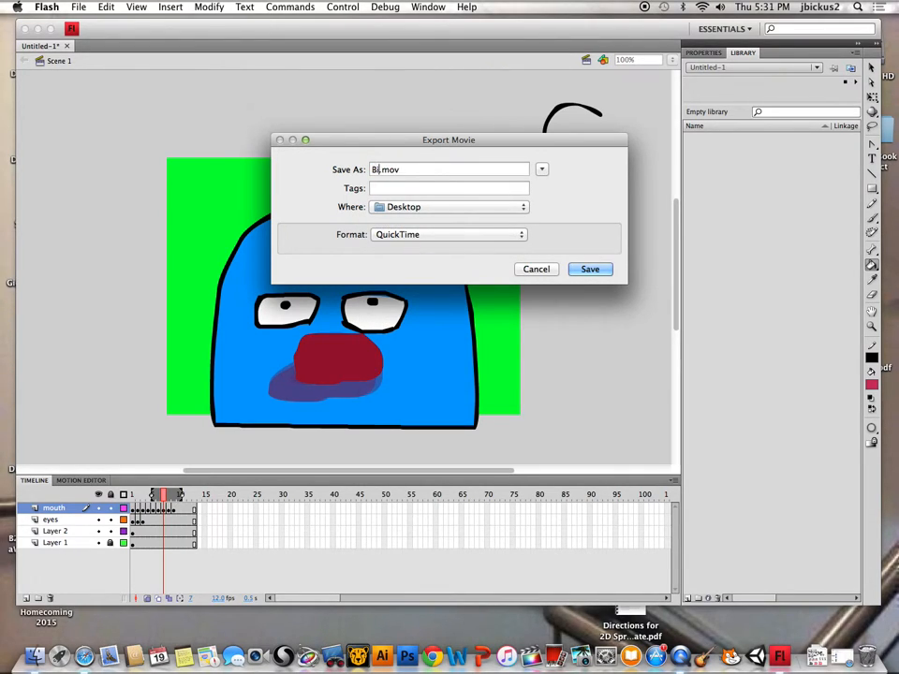
text(e animation)
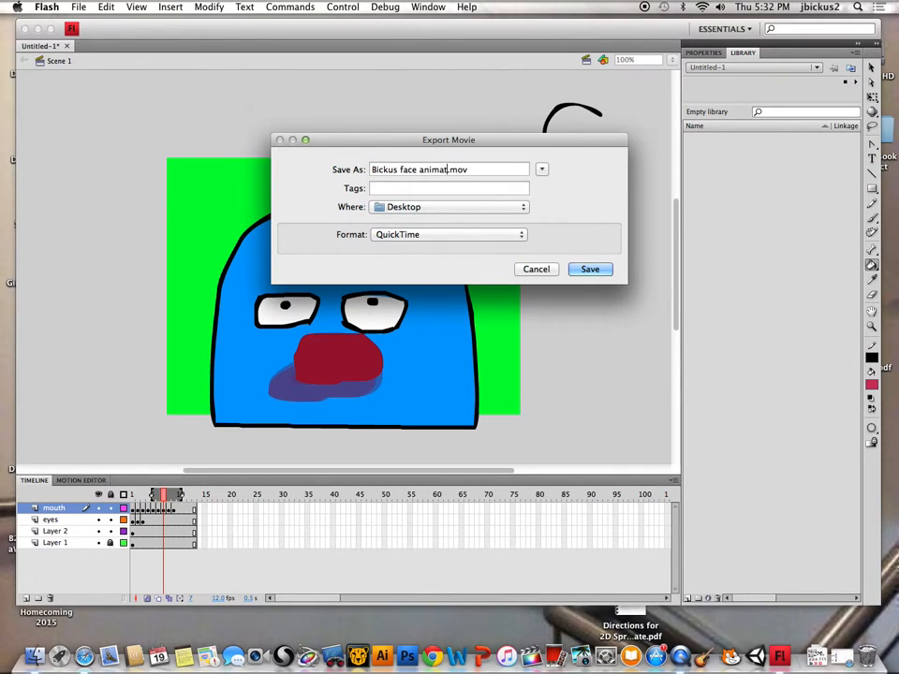
click(590, 268)
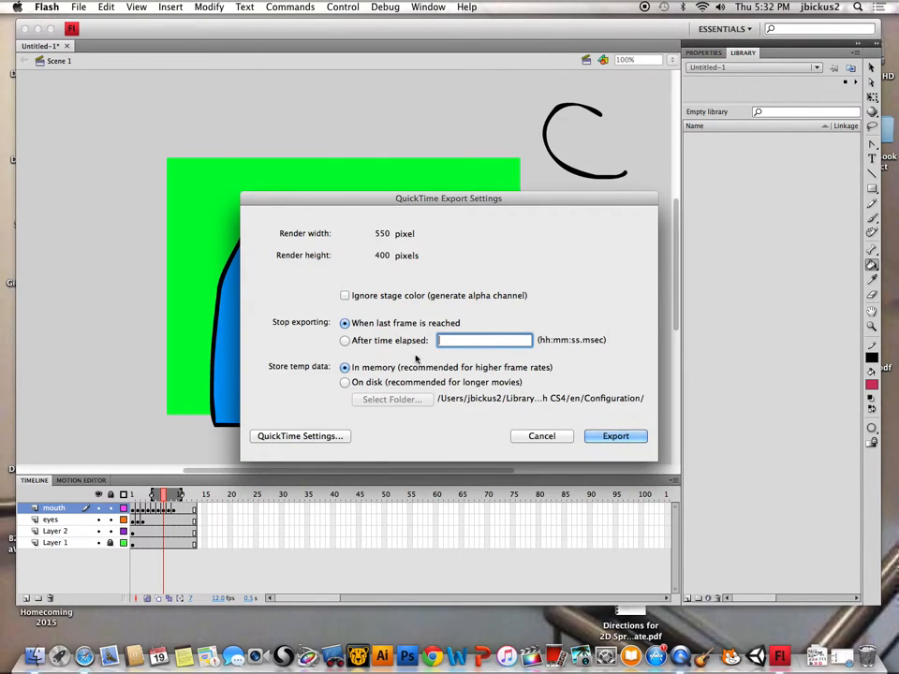
click(620, 436)
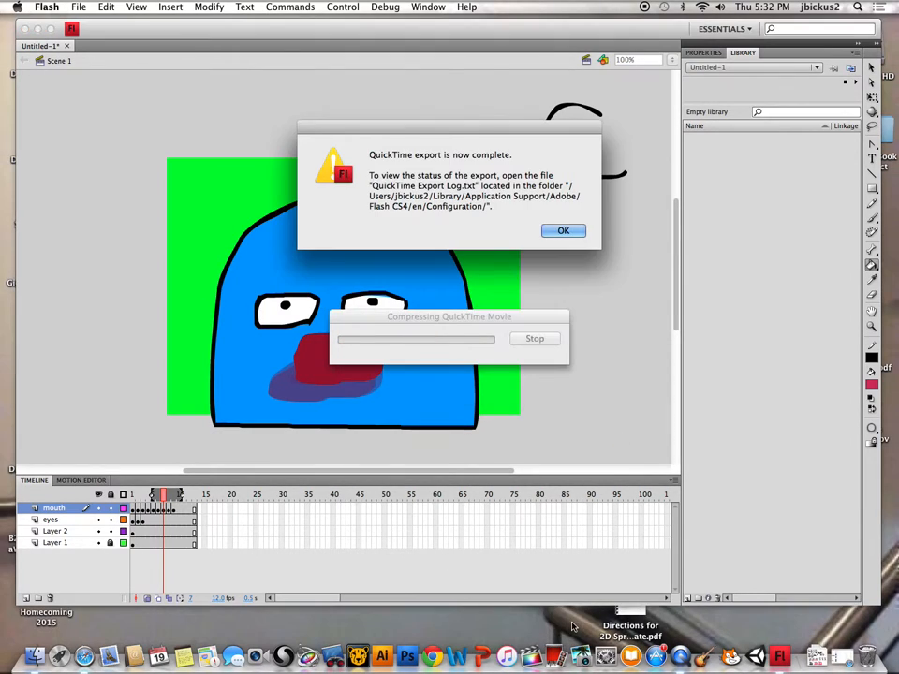
click(566, 231)
Minimize Flash, open the exported face animation movie from the desktop in QuickTime Player and reposition its window
click(39, 29)
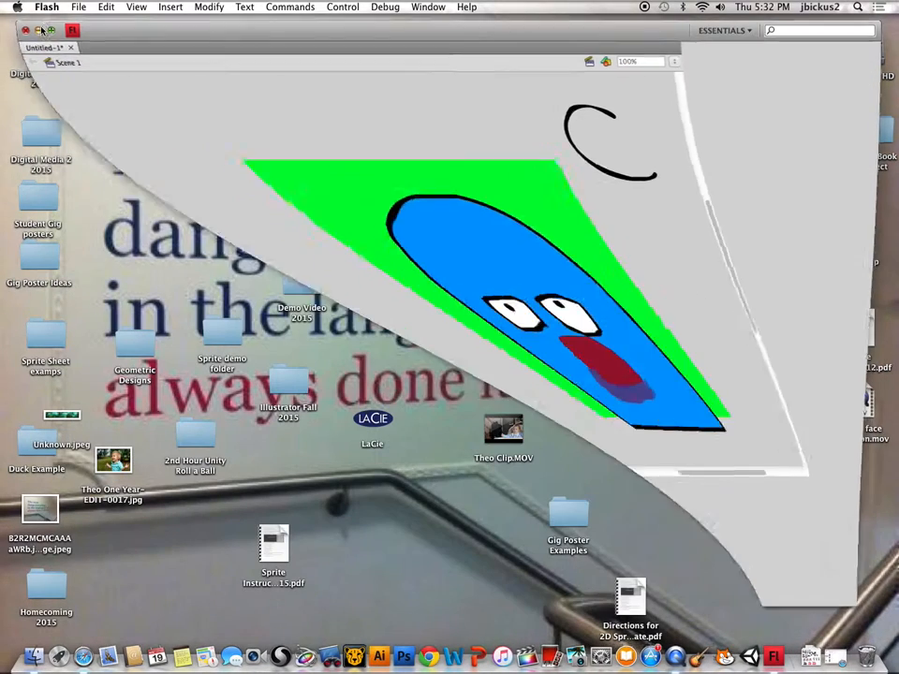
click(862, 405)
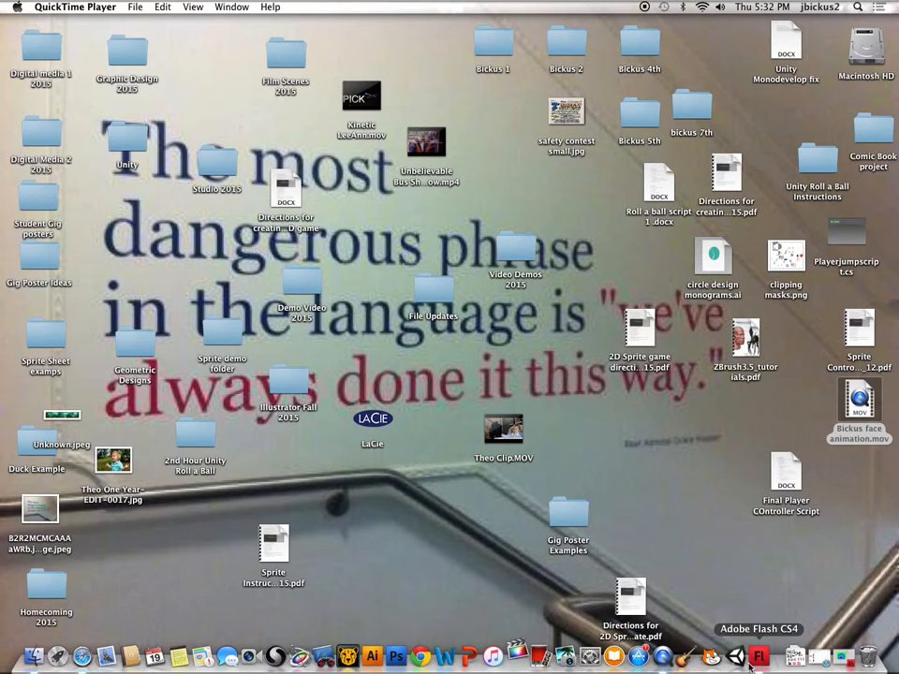
click(849, 423)
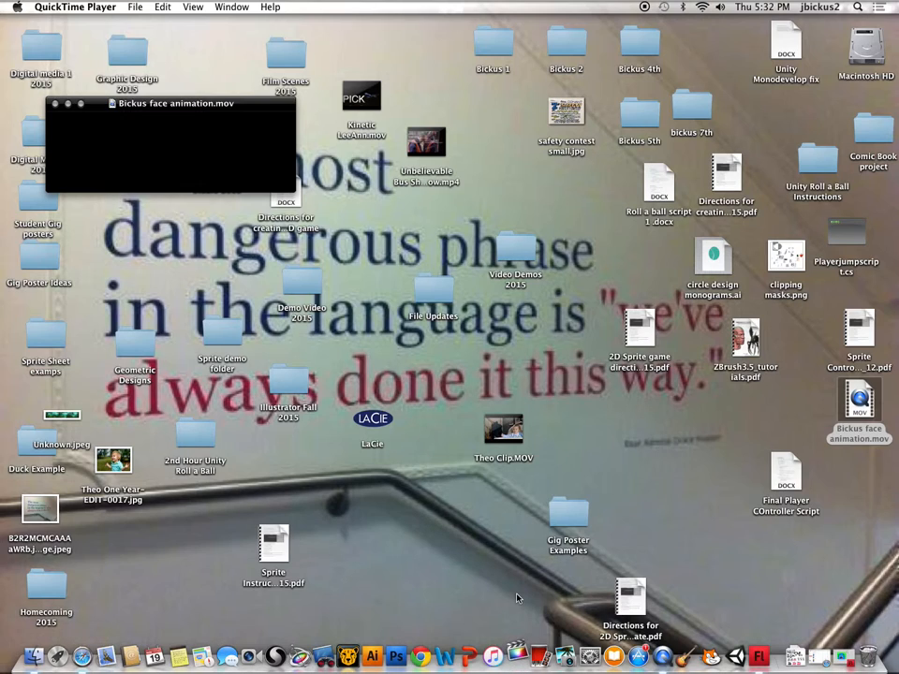
drag(133, 108, 189, 73)
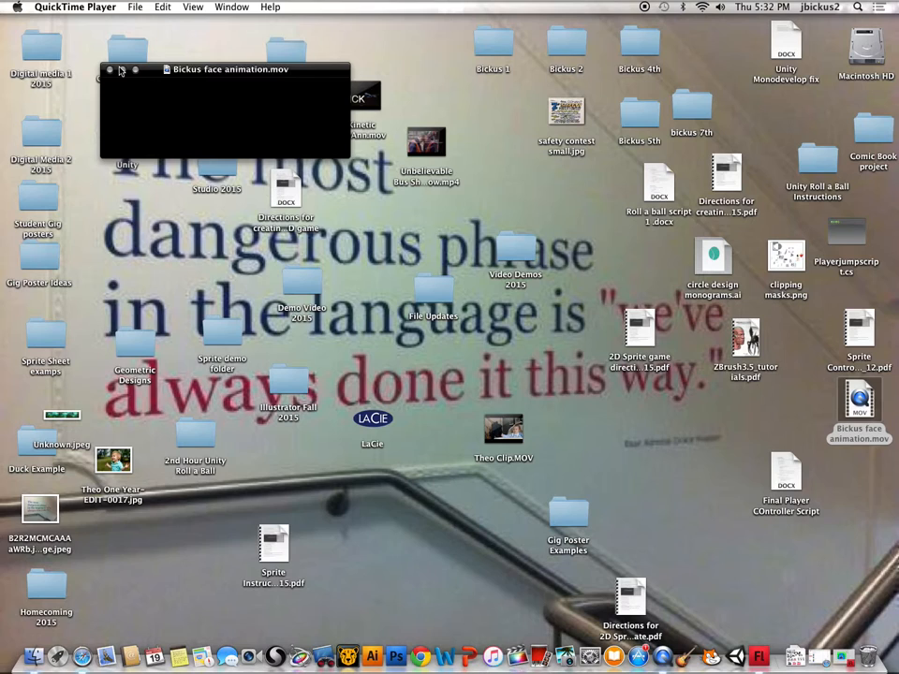
Switch back to Flash, save the document to the Desktop as Flash face.fla in Flash CS4 format, and quit Flash
click(759, 656)
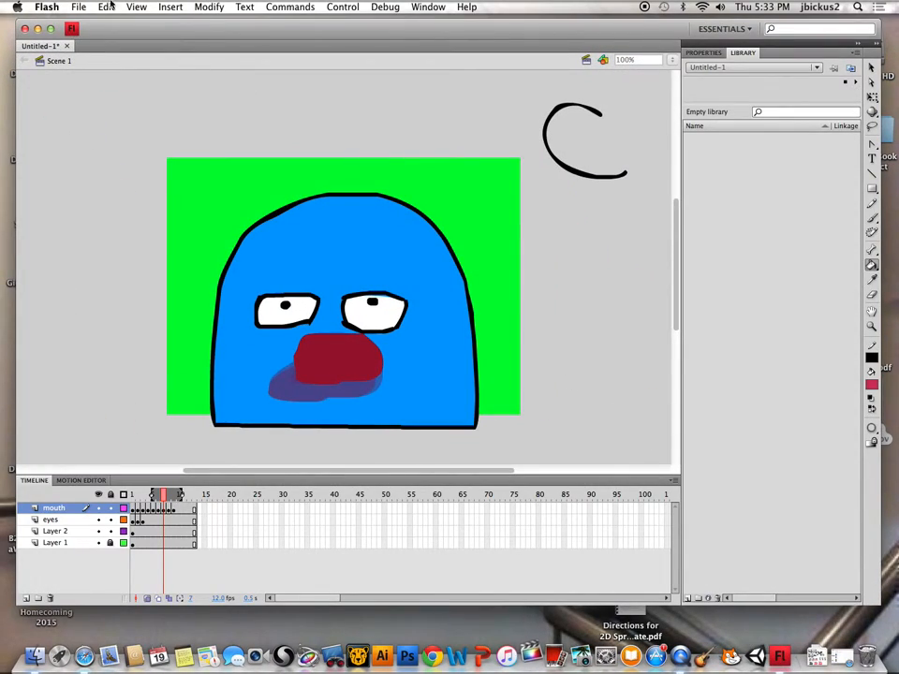
click(79, 7)
click(120, 128)
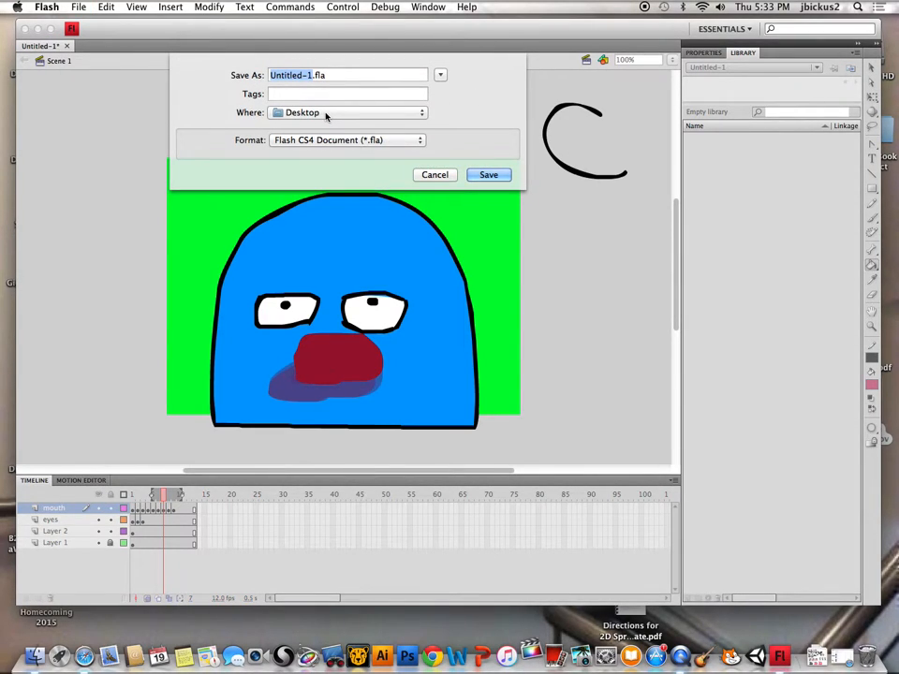
text(Flash face)
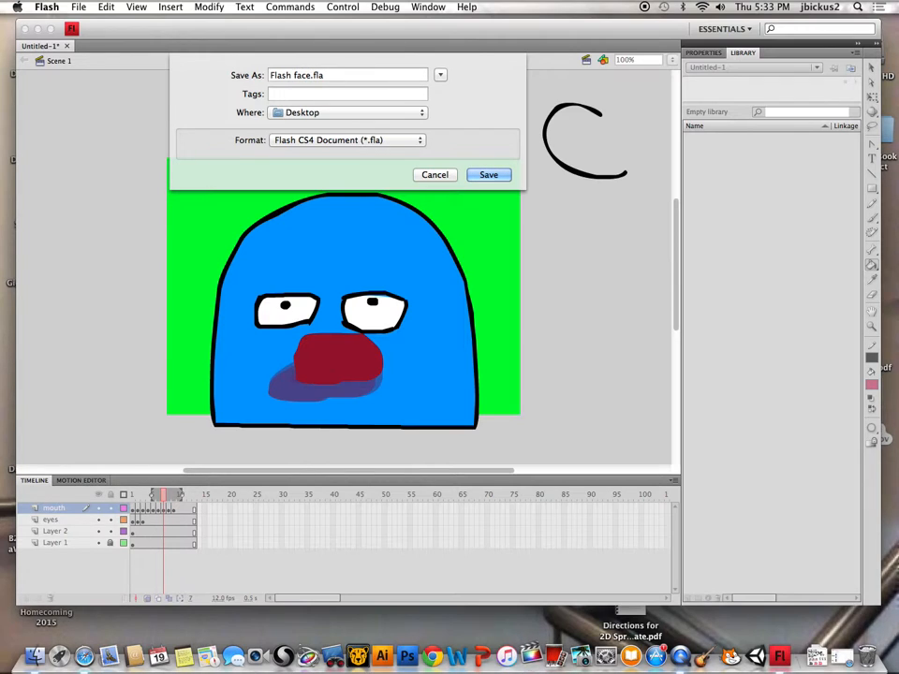
key(Return)
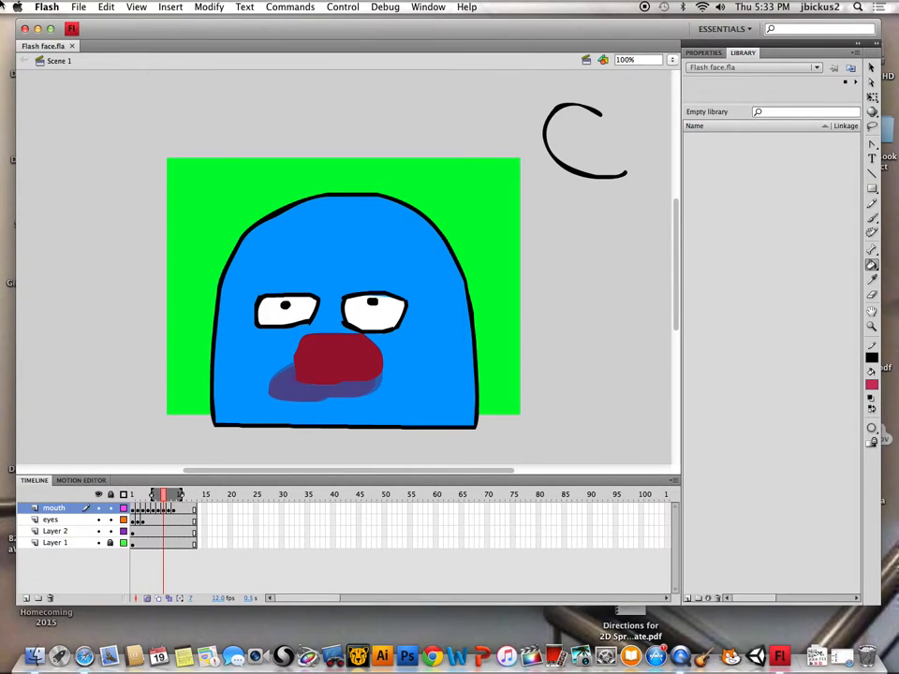
click(47, 7)
click(63, 163)
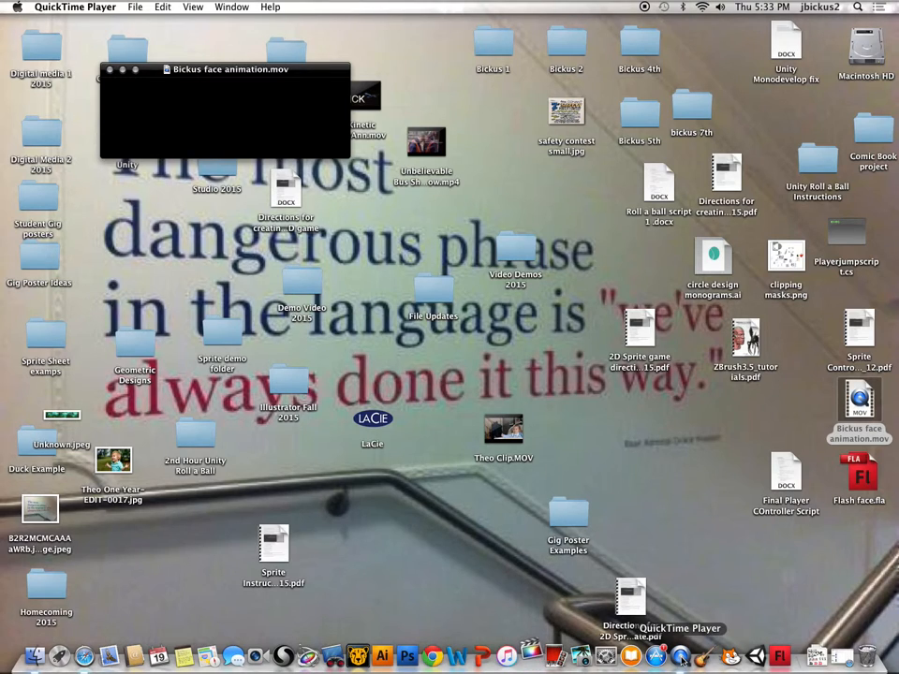
Examine the application options for the unresponsive QuickTime Player and dismiss them without choosing any
click(722, 486)
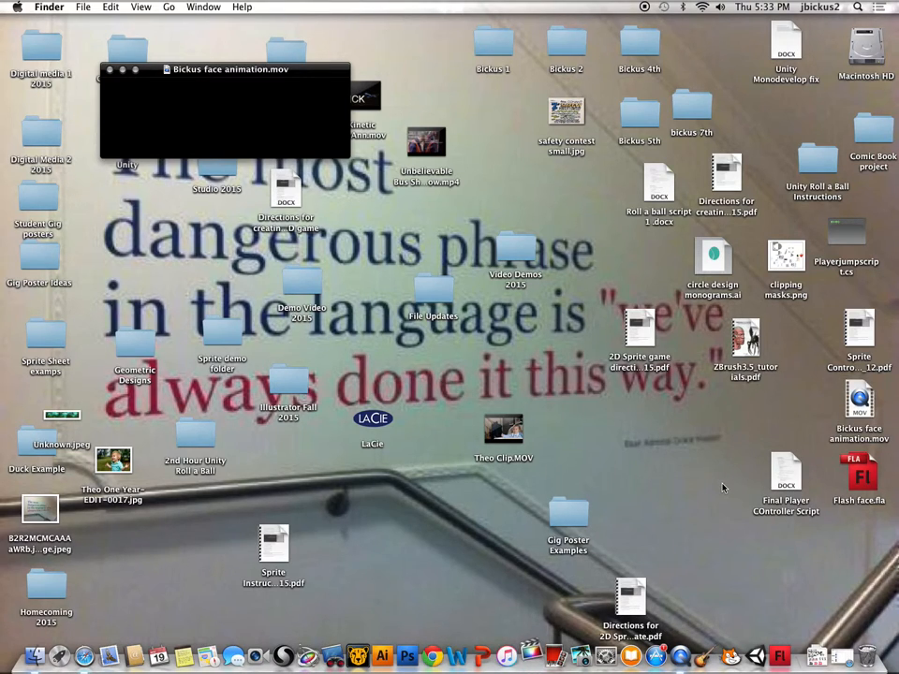
right_click(683, 660)
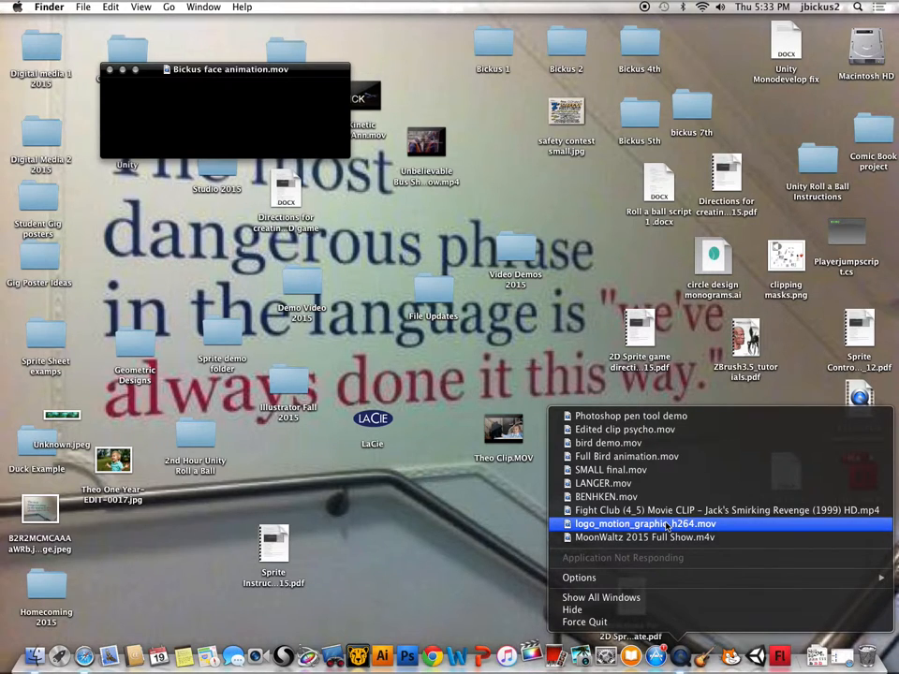
click(445, 546)
right_click(682, 659)
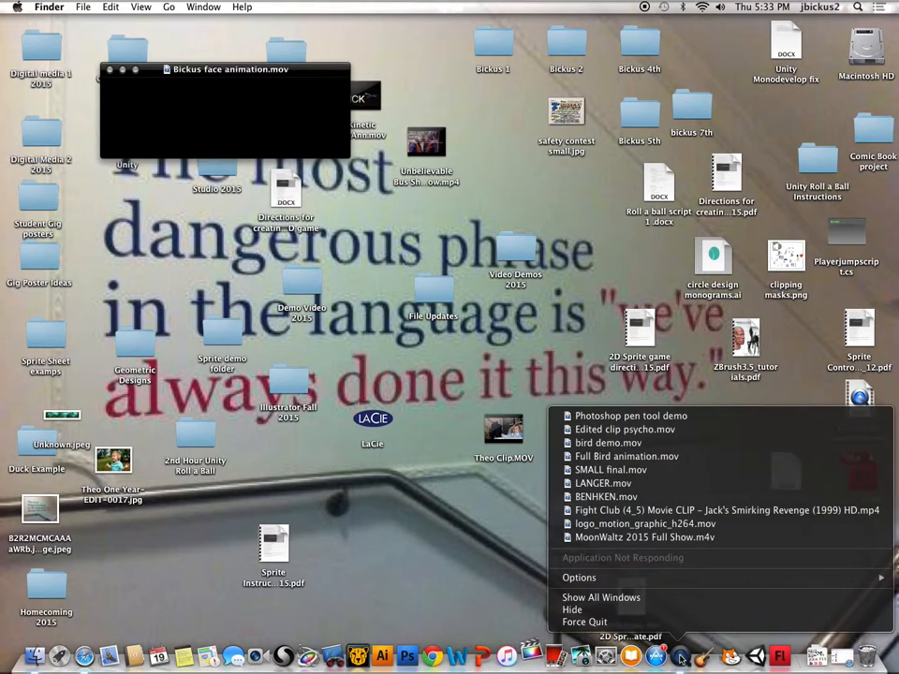
click(486, 343)
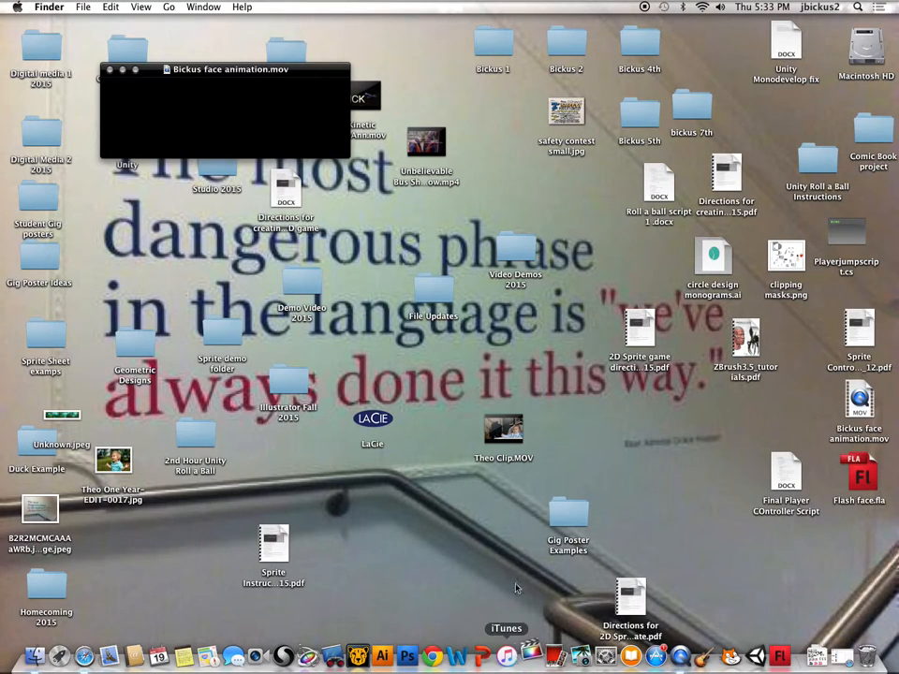